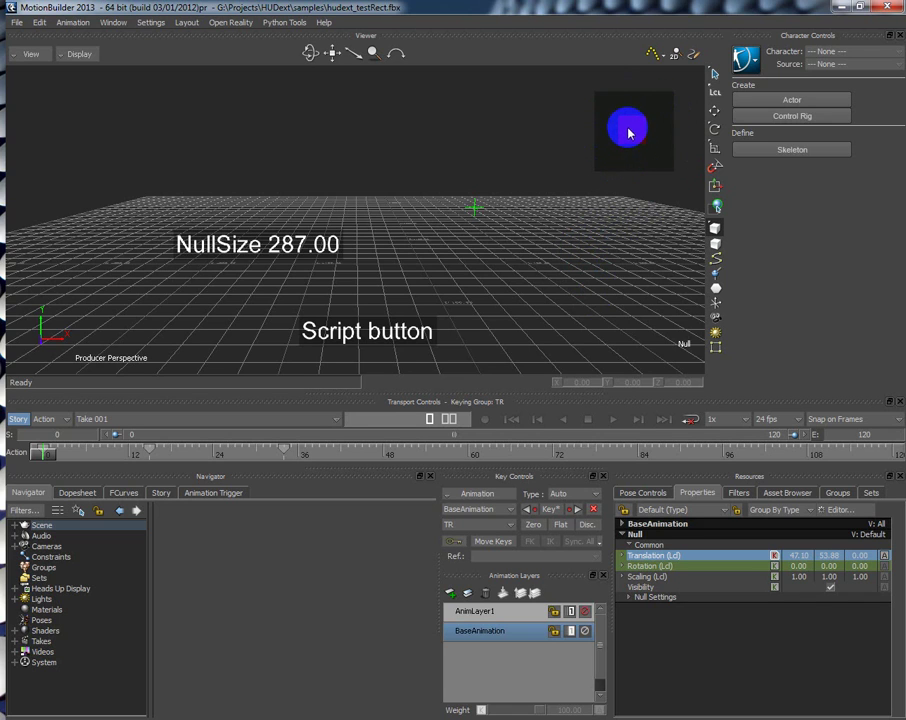
Step: Drag the null around with the HUD pad, reset it once, ending at translation 55.24, 49.81, 0
{"action": "left_click_drag", "start_coordinate": [630, 133], "coordinate": [564, 91]}
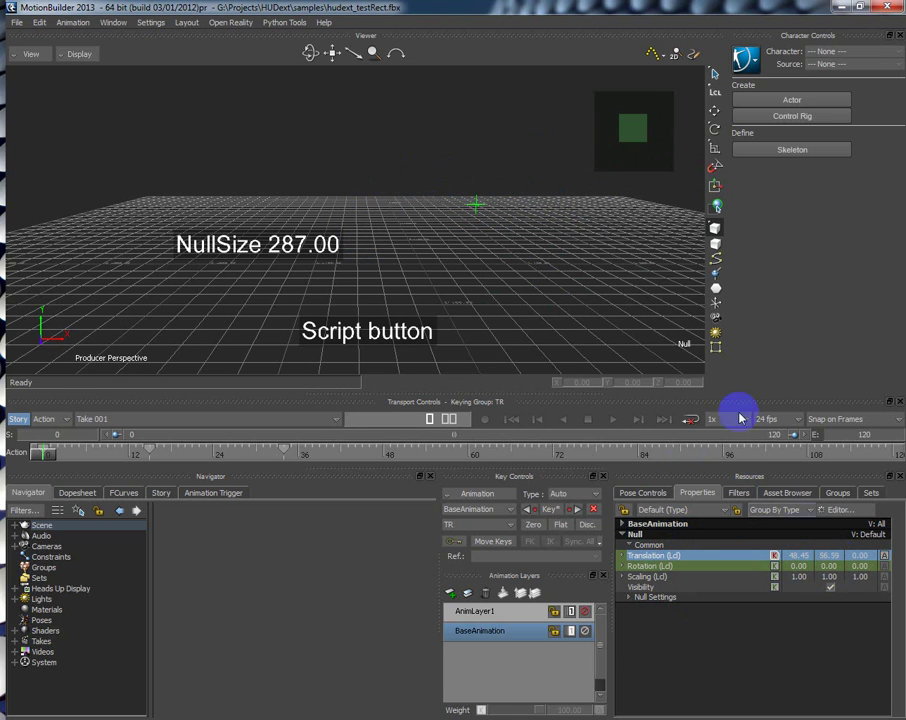
{"action": "left_click", "coordinate": [600, 162]}
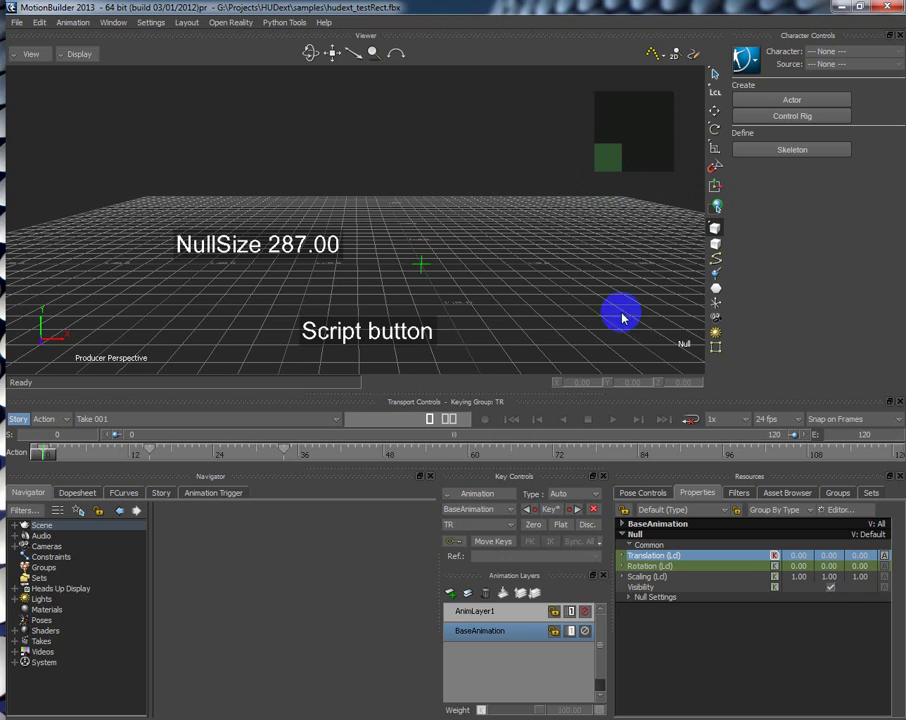
{"action": "mouse_move", "coordinate": [606, 159]}
{"action": "left_mouse_down"}
{"action": "mouse_move", "coordinate": [621, 158]}
{"action": "mouse_move", "coordinate": [695, 96]}
{"action": "left_mouse_up"}
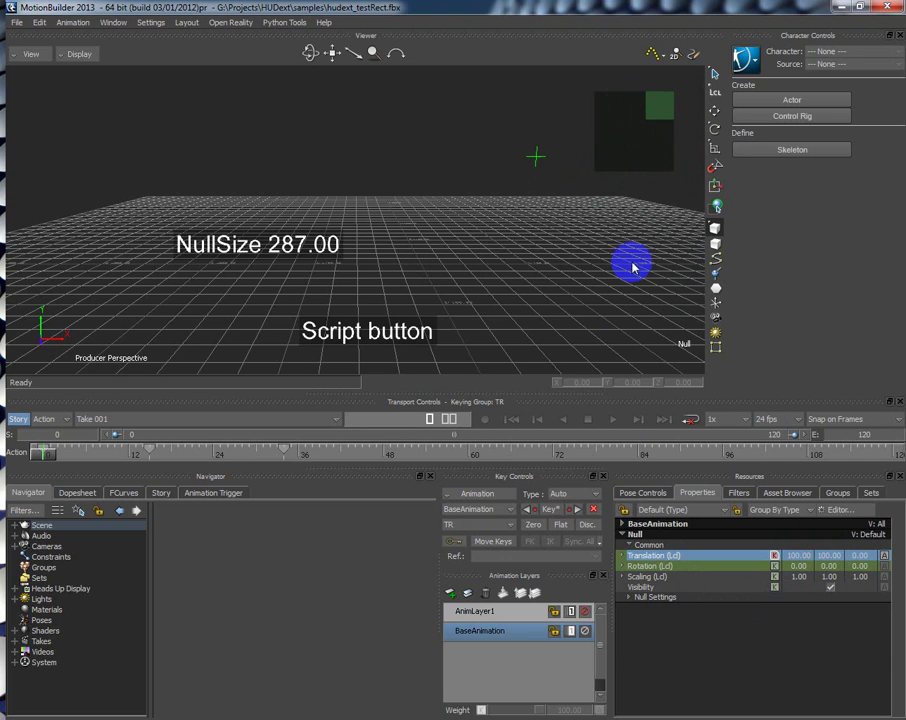
{"action": "left_click_drag", "start_coordinate": [671, 113], "coordinate": [629, 133]}
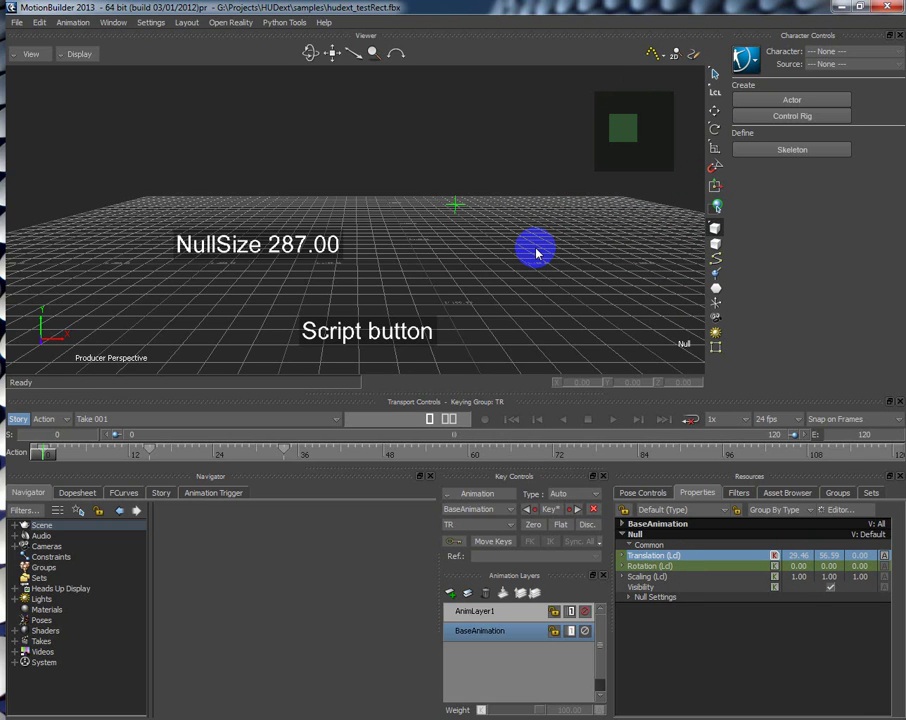
{"action": "left_click_drag", "start_coordinate": [612, 133], "coordinate": [632, 135]}
{"action": "left_click", "coordinate": [645, 136]}
{"action": "left_click_drag", "start_coordinate": [647, 139], "coordinate": [638, 139]}
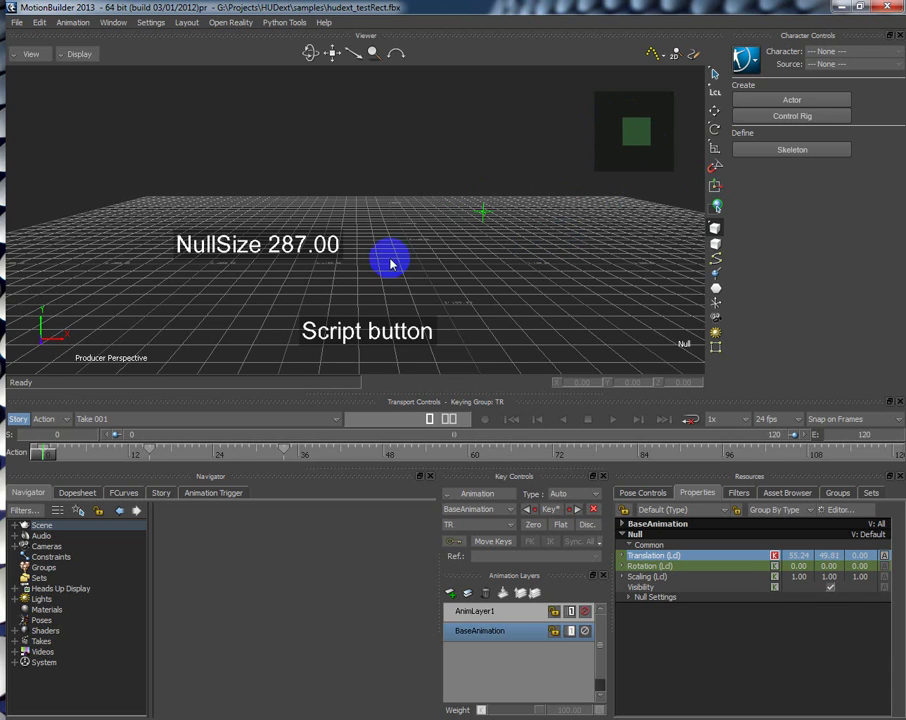
Step: Key the null's translation at frame 0, key it at 100, 0, 0 at frame 67, then scrub
{"action": "left_click", "coordinate": [778, 566]}
{"action": "left_click_drag", "start_coordinate": [40, 462], "coordinate": [510, 462]}
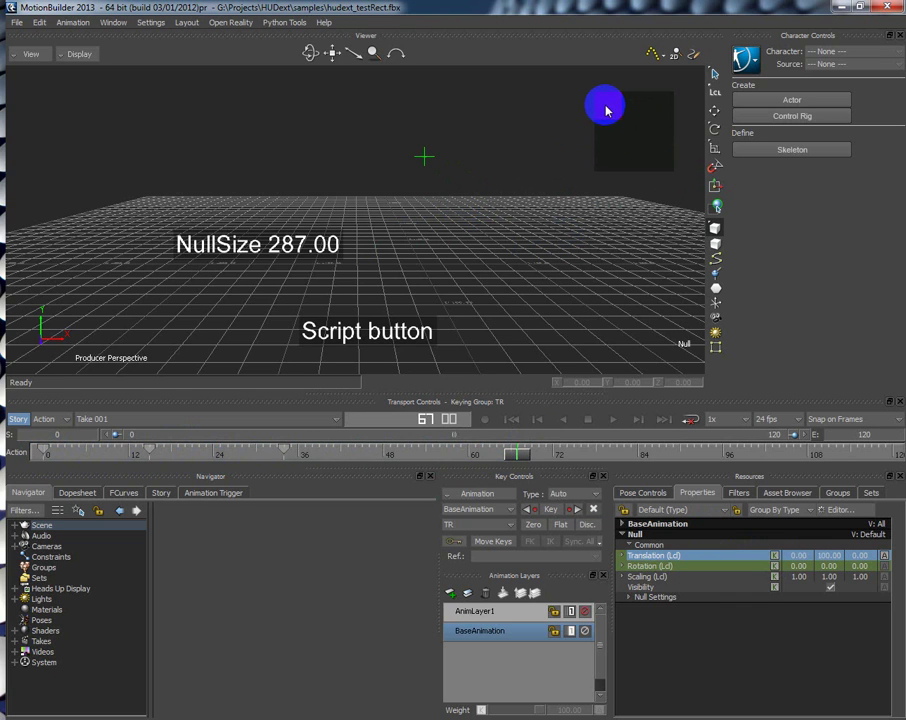
{"action": "left_click_drag", "start_coordinate": [606, 112], "coordinate": [646, 152]}
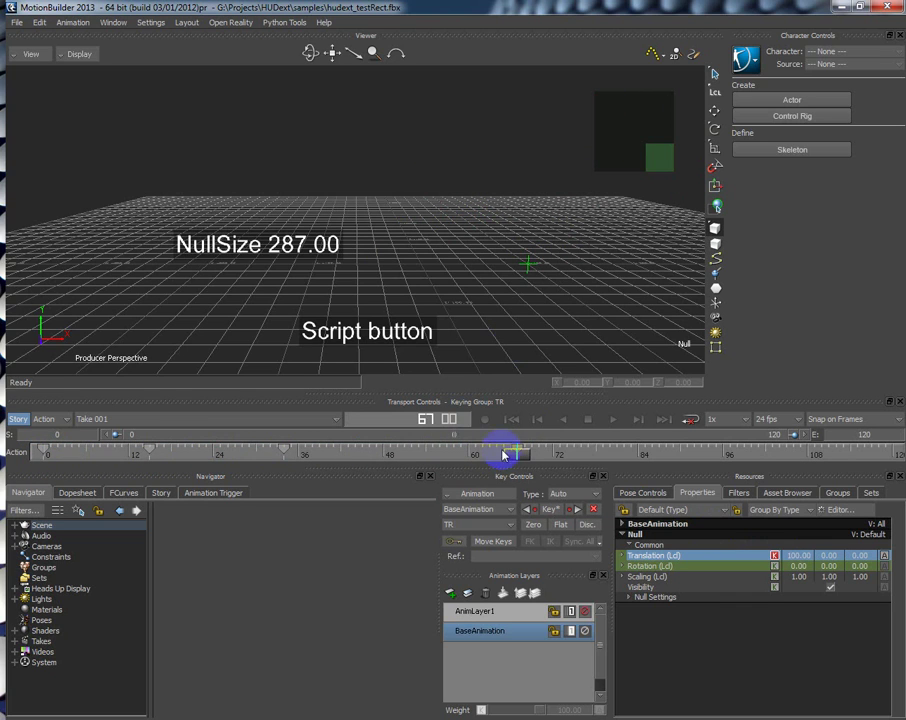
{"action": "mouse_move", "coordinate": [507, 460]}
{"action": "left_mouse_down"}
{"action": "mouse_move", "coordinate": [279, 461]}
{"action": "mouse_move", "coordinate": [516, 469]}
{"action": "mouse_move", "coordinate": [43, 455]}
{"action": "left_mouse_up"}
{"action": "left_click_drag", "start_coordinate": [613, 108], "coordinate": [548, 230]}
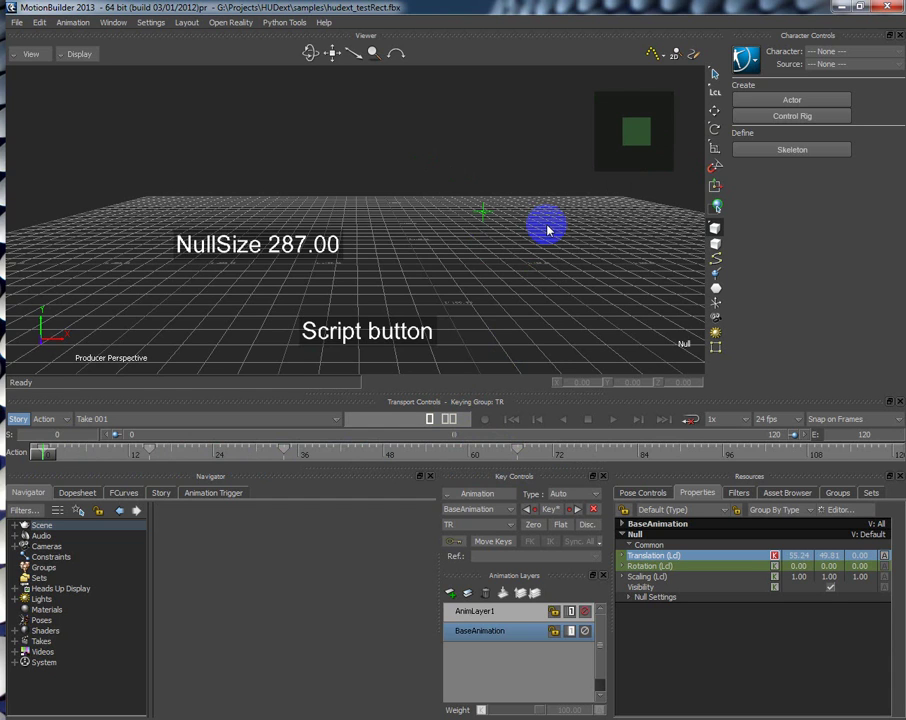
Step: Drag the NullSize HUD value down from 287 to 259
{"action": "left_click", "coordinate": [229, 250]}
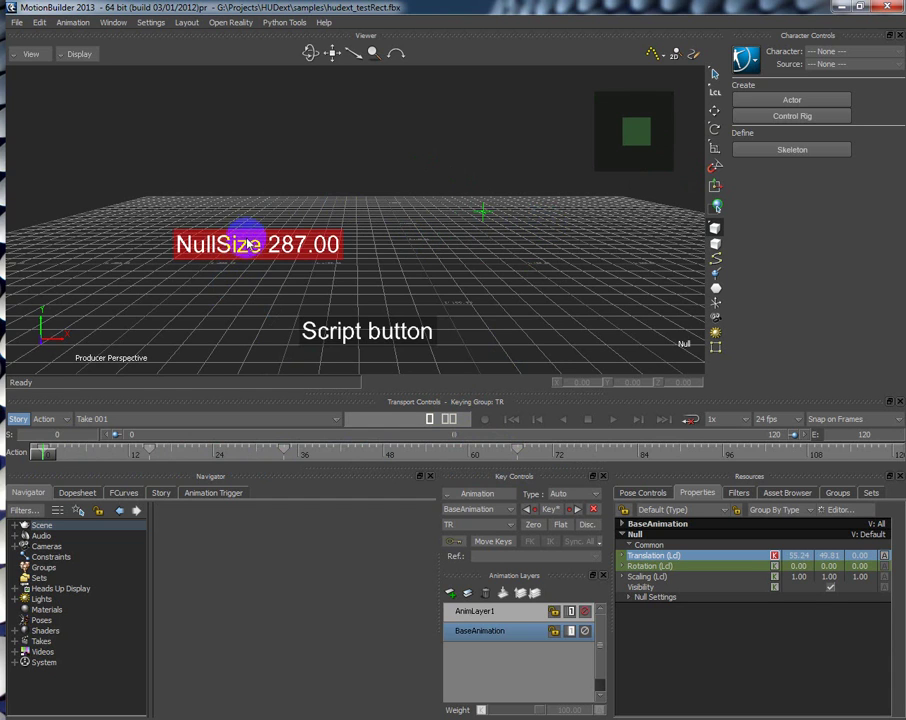
{"action": "left_click", "coordinate": [255, 246]}
{"action": "left_click_drag", "start_coordinate": [255, 246], "coordinate": [285, 242]}
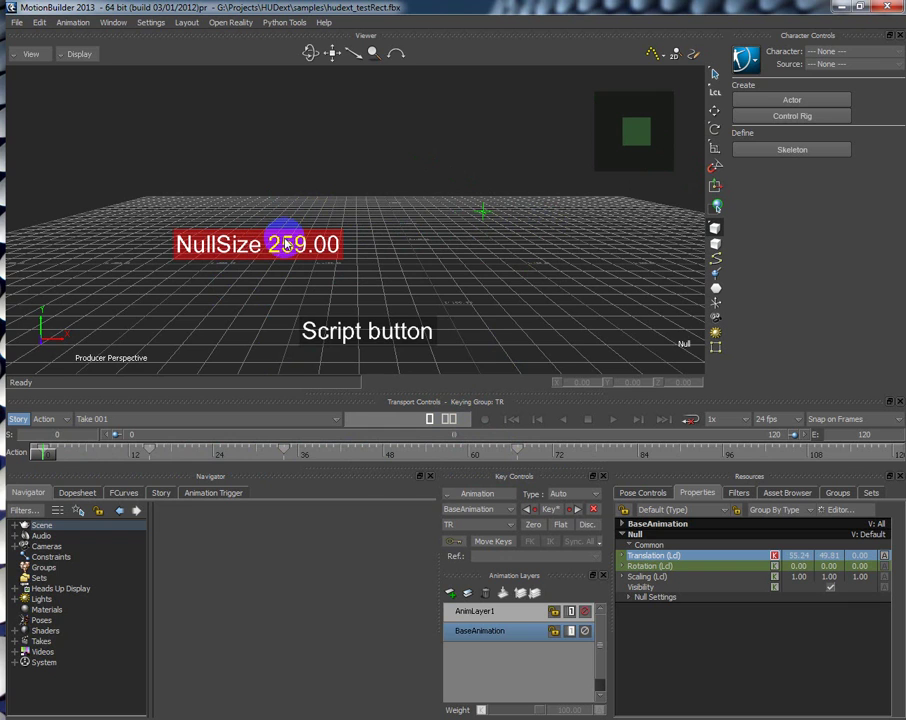
Step: Reopen the HUDext setup from the Script button HUD, move it aside and close it
{"action": "left_click", "coordinate": [380, 335]}
{"action": "left_click_drag", "start_coordinate": [620, 283], "coordinate": [586, 276]}
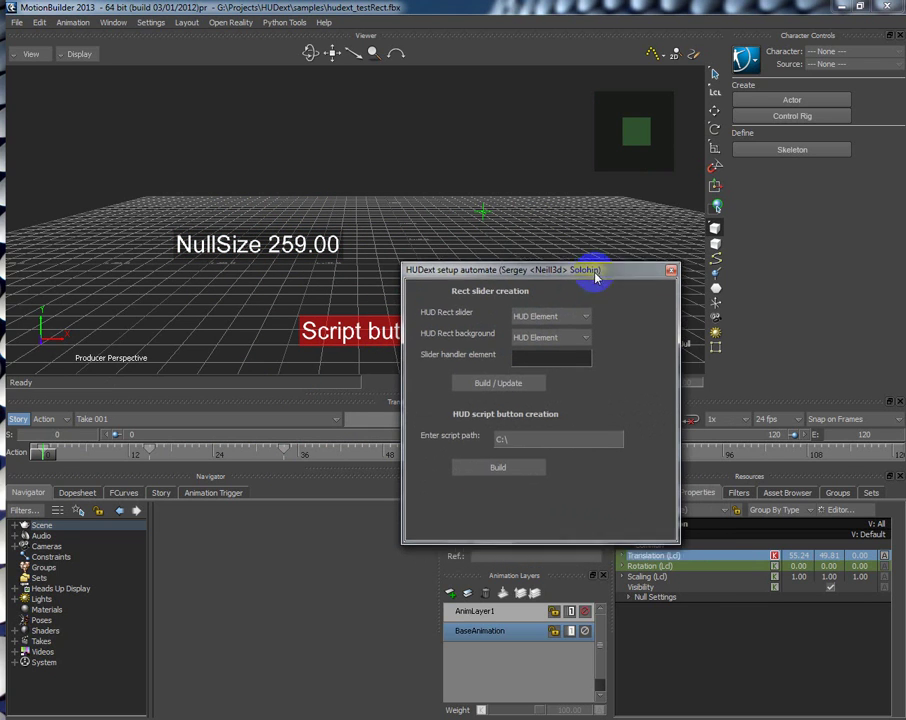
{"action": "left_click", "coordinate": [670, 274]}
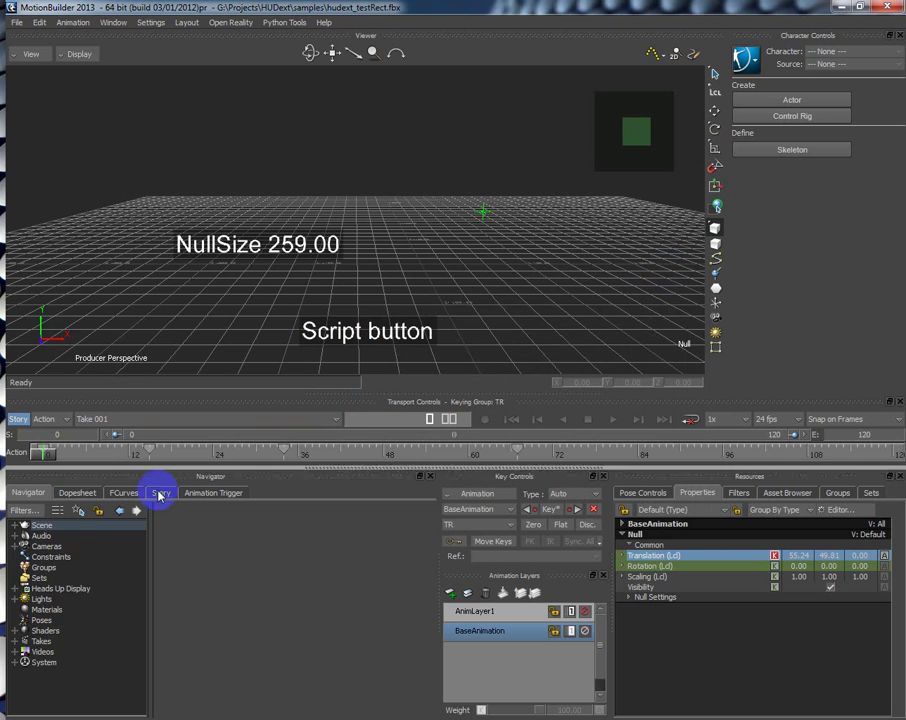
Step: Expand Heads Up Display > HUD in the Navigator and nudge NullSize down to 257
{"action": "left_click", "coordinate": [16, 588]}
{"action": "double_click", "coordinate": [36, 598]}
{"action": "scroll", "coordinate": [262, 605], "scroll_direction": "down", "scroll_amount": 3}
{"action": "scroll", "coordinate": [262, 608], "scroll_direction": "down", "scroll_amount": 1}
{"action": "left_click", "coordinate": [238, 596]}
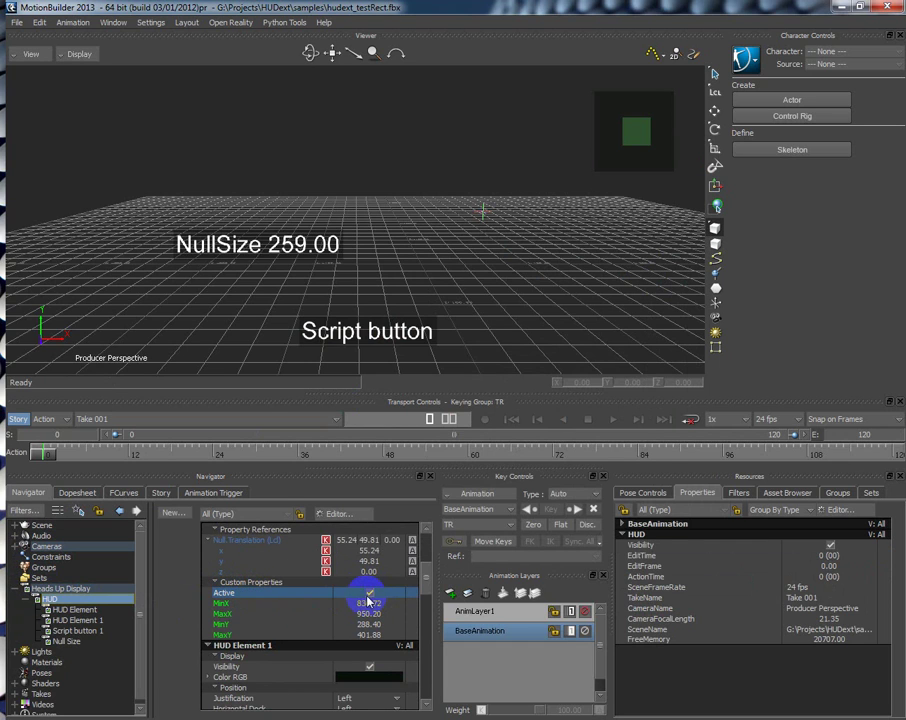
{"action": "left_click_drag", "start_coordinate": [295, 245], "coordinate": [279, 243]}
{"action": "left_click", "coordinate": [287, 250]}
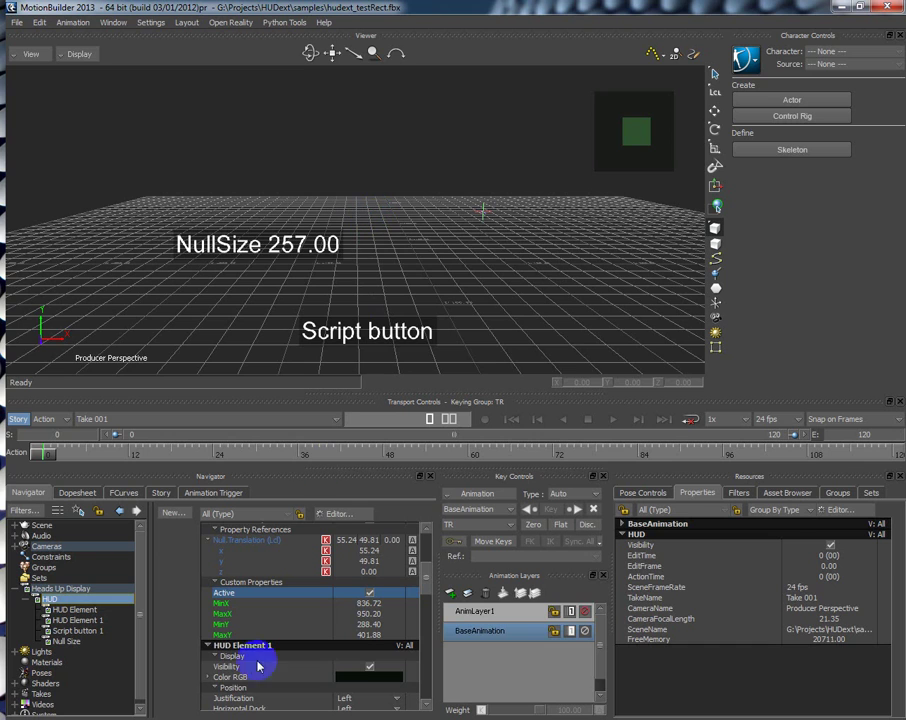
Step: Select the Null Size element and drag the NullSize HUD value up to 1100, then back to 949
{"action": "left_click", "coordinate": [72, 642]}
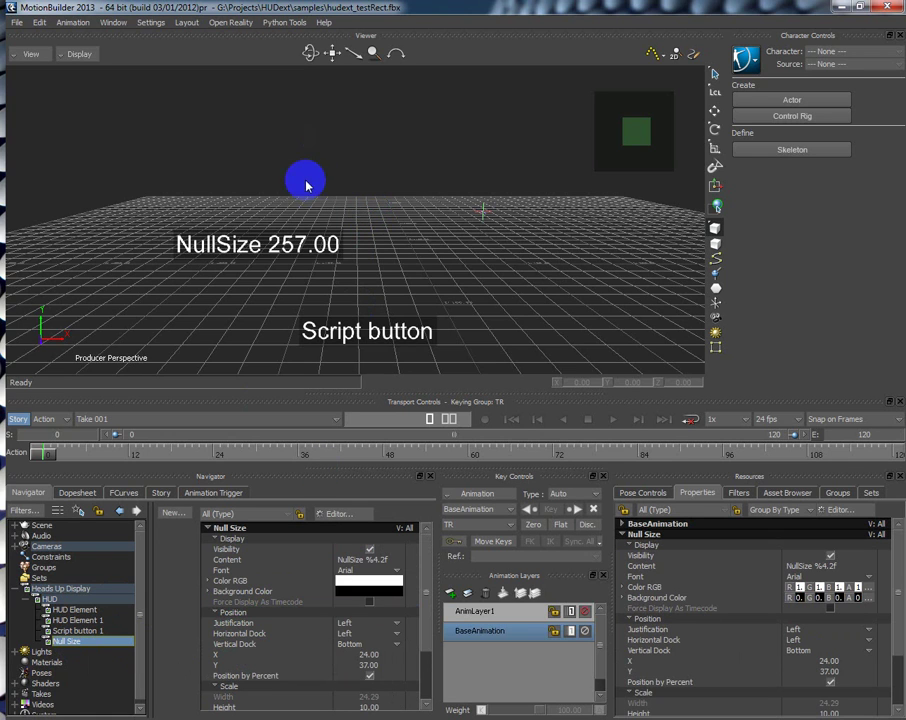
{"action": "left_click", "coordinate": [248, 244]}
{"action": "scroll", "coordinate": [338, 603], "scroll_direction": "down", "scroll_amount": 3}
{"action": "left_click", "coordinate": [282, 257]}
{"action": "left_click_drag", "start_coordinate": [282, 257], "coordinate": [735, 270]}
{"action": "left_click", "coordinate": [330, 244]}
{"action": "left_click_drag", "start_coordinate": [330, 244], "coordinate": [515, 239]}
{"action": "left_click_drag", "start_coordinate": [379, 238], "coordinate": [200, 258]}
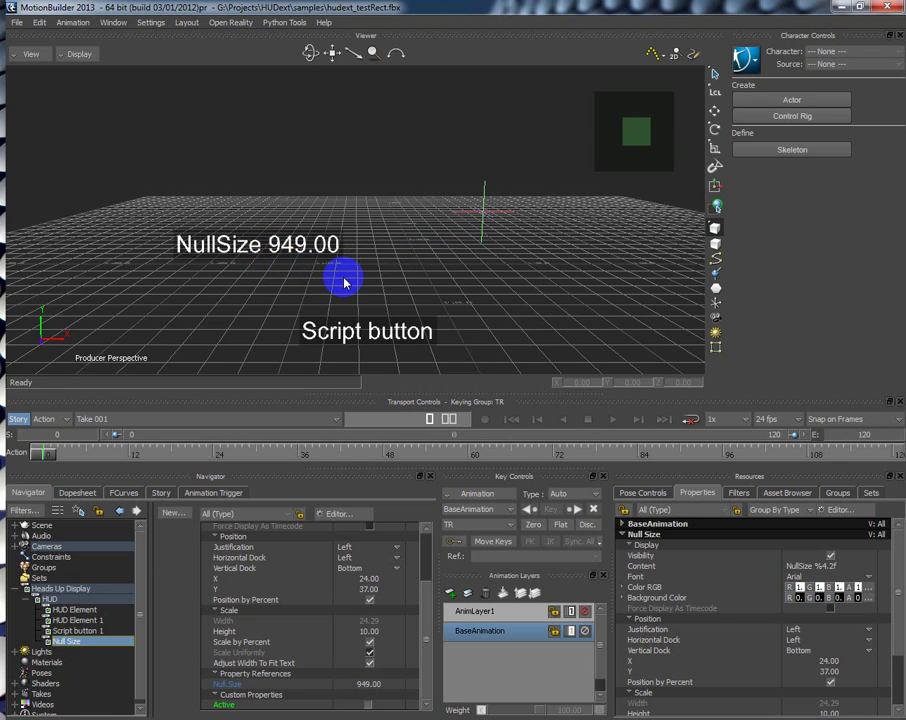
Step: Reopen the HUDext setup, reposition and close it, then bring up the File menu
{"action": "left_click", "coordinate": [355, 330]}
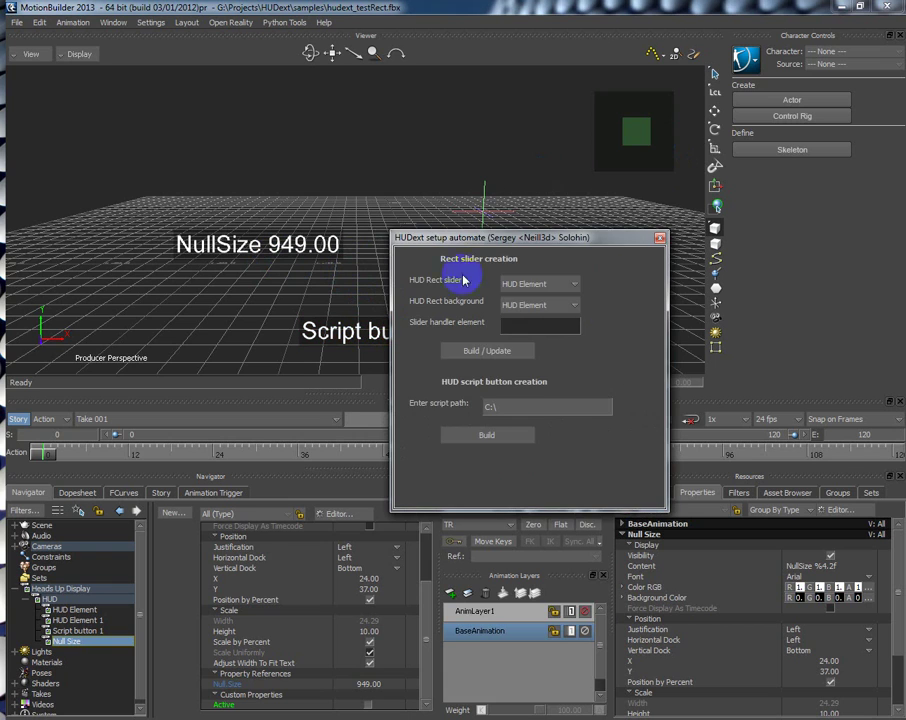
{"action": "left_click_drag", "start_coordinate": [600, 242], "coordinate": [689, 327]}
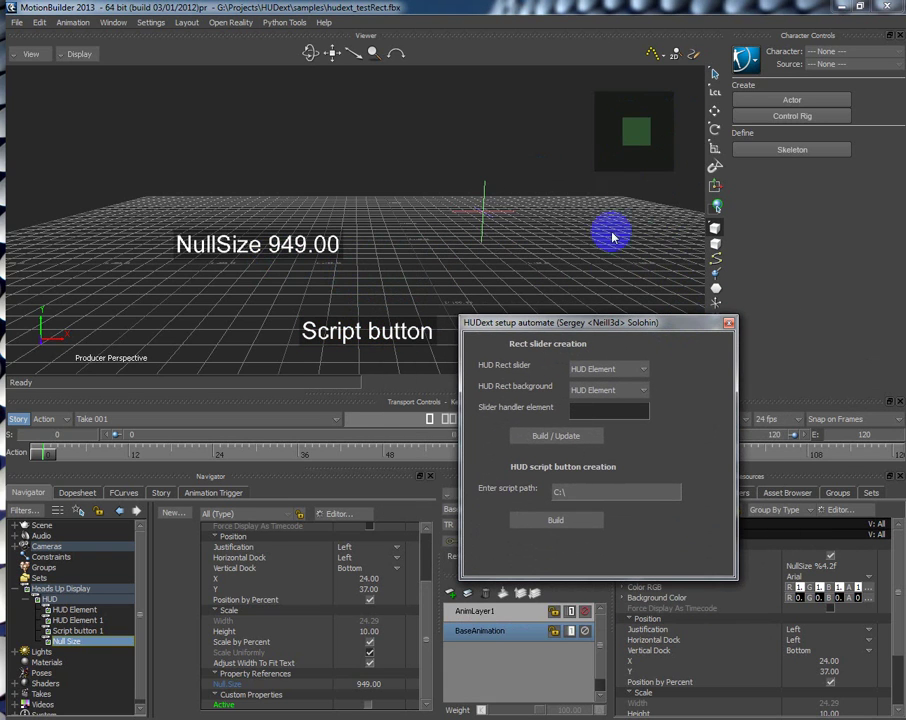
{"action": "left_click", "coordinate": [729, 323]}
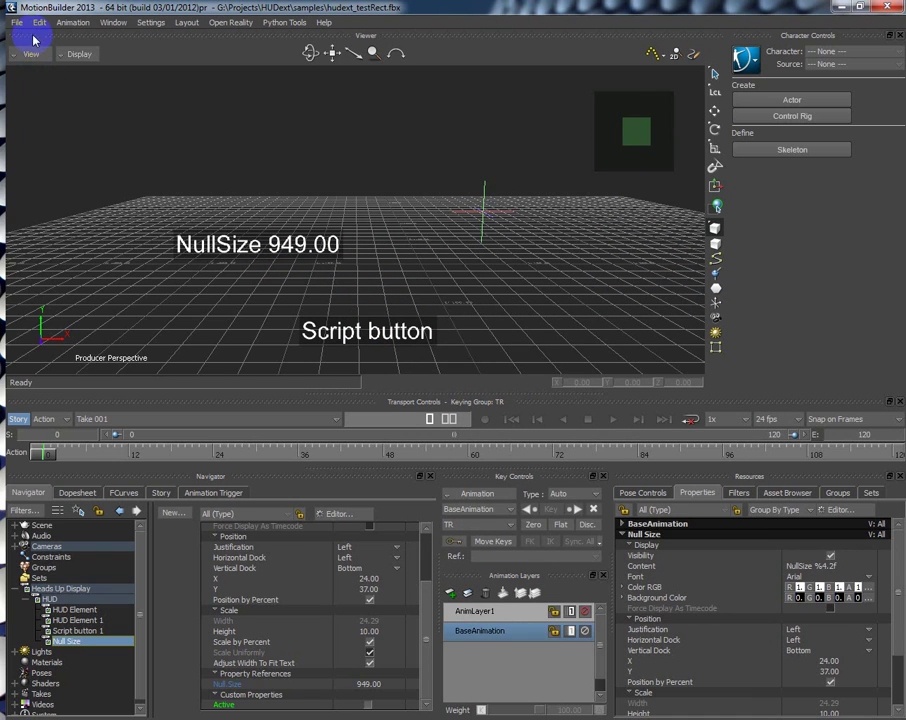
{"action": "left_click", "coordinate": [71, 126]}
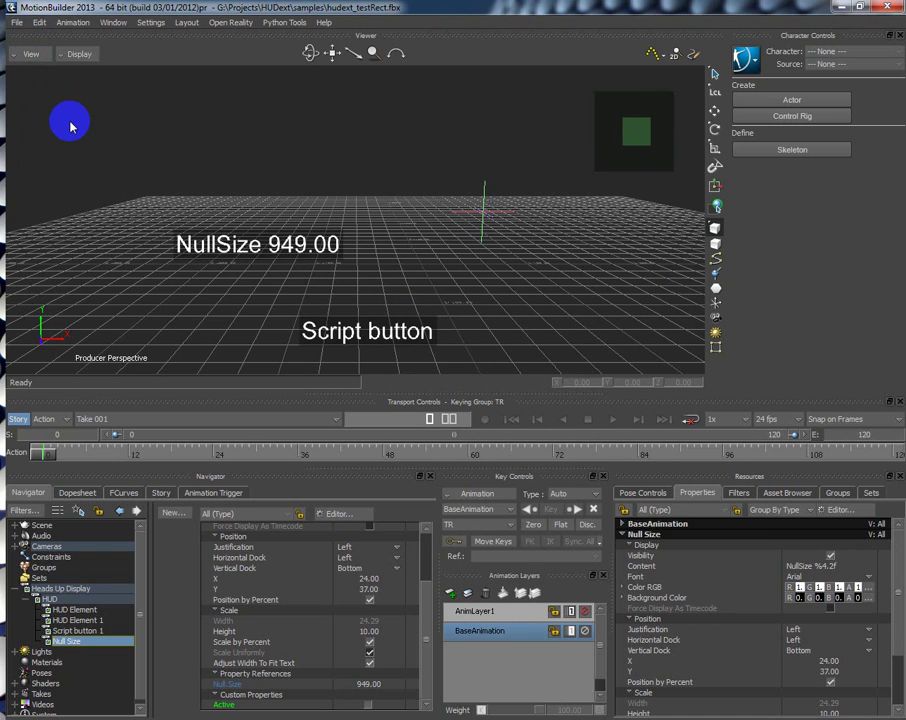
{"action": "left_click", "coordinate": [16, 22]}
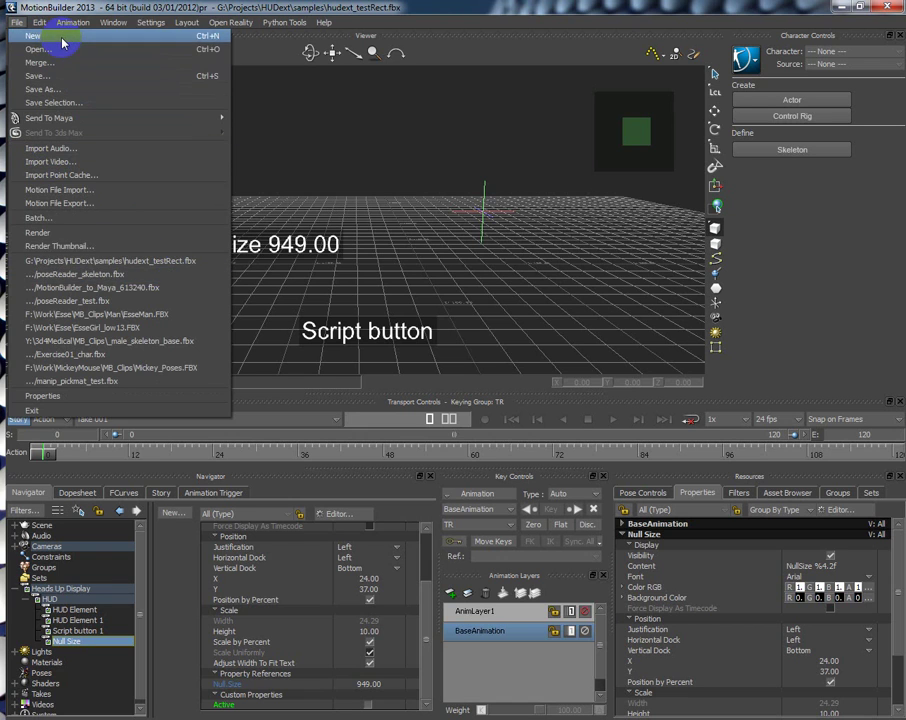
Step: Start a new scene without saving, then execute the HUDext script dropped into the viewer
{"action": "left_click", "coordinate": [42, 35]}
{"action": "left_click", "coordinate": [466, 403]}
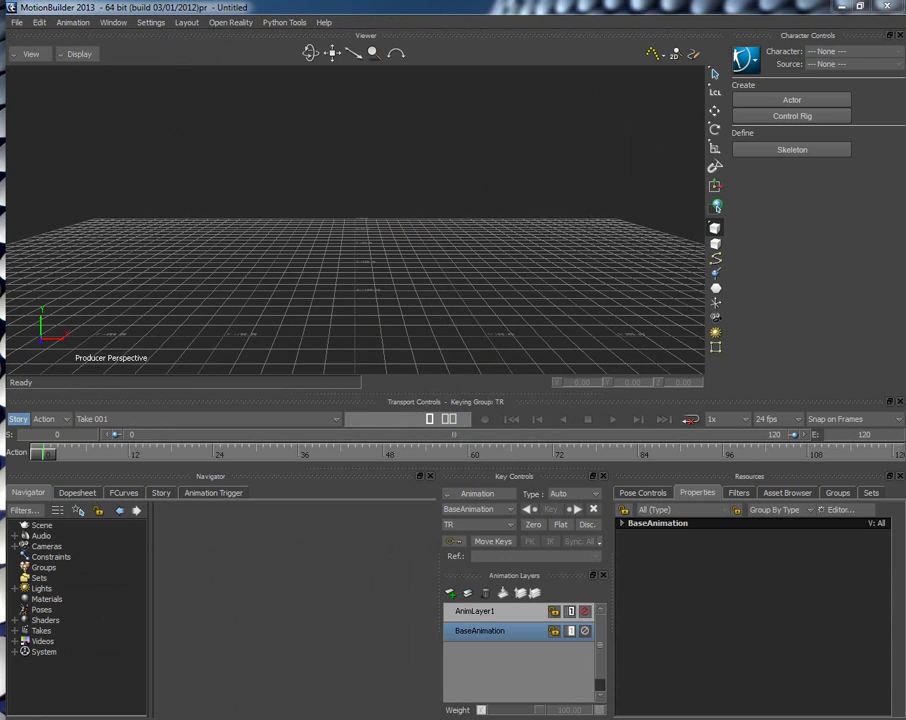
{"action": "left_click_drag", "start_coordinate": [168, 150], "coordinate": [237, 196]}
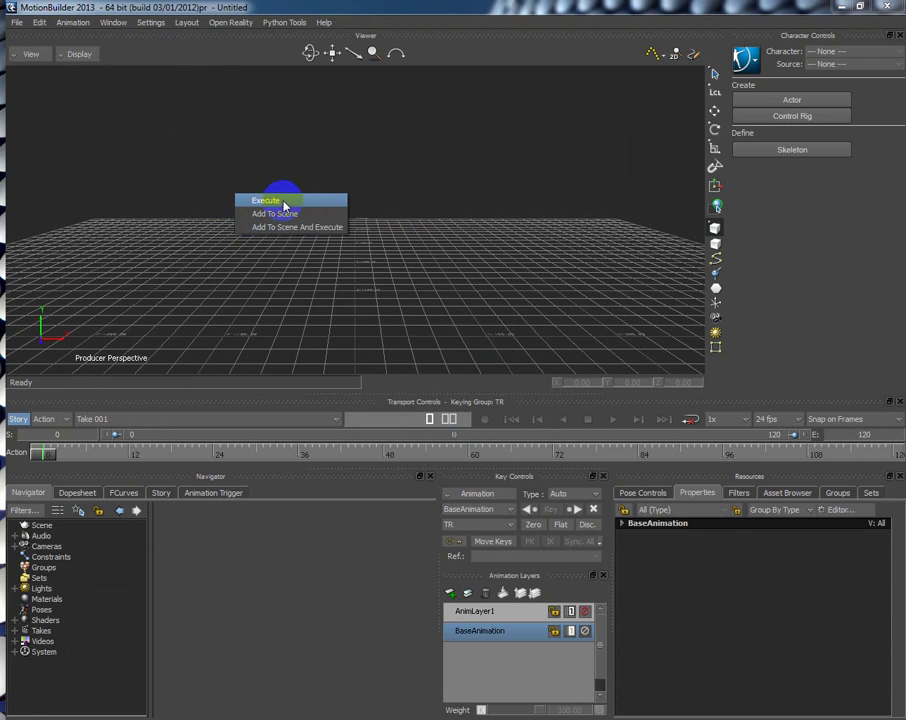
{"action": "left_click", "coordinate": [283, 205]}
Step: Move the HUDext window aside and list the Elements templates in the Asset Browser
{"action": "left_click_drag", "start_coordinate": [516, 284], "coordinate": [322, 322]}
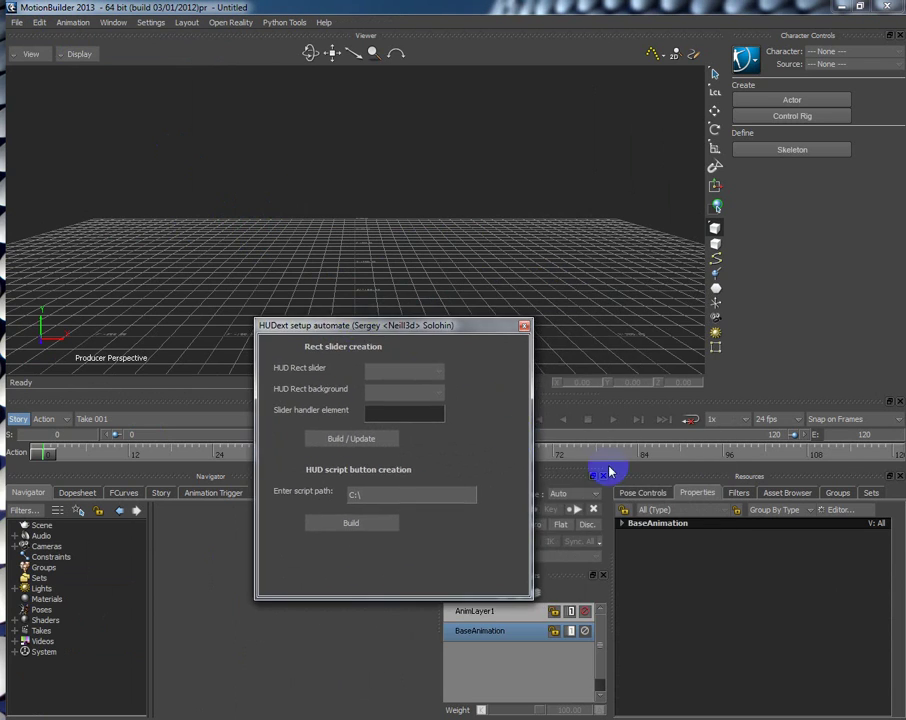
{"action": "left_click", "coordinate": [778, 497]}
{"action": "left_click", "coordinate": [739, 608]}
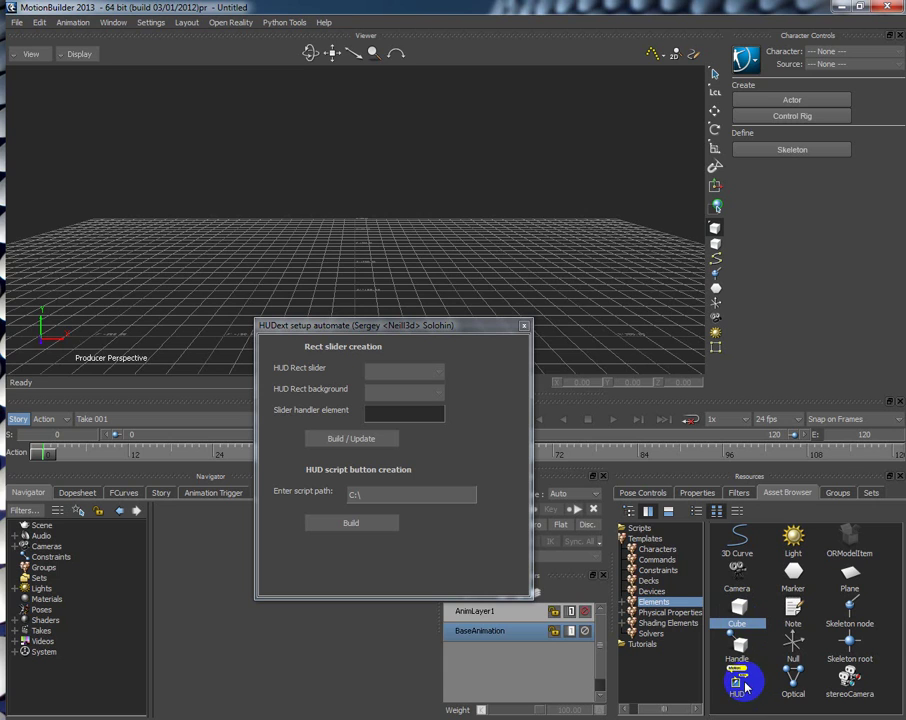
Step: Add a HUD from the Elements templates to the current camera
{"action": "left_click_drag", "start_coordinate": [745, 686], "coordinate": [431, 257]}
{"action": "left_click", "coordinate": [440, 254]}
{"action": "left_click", "coordinate": [18, 588]}
{"action": "left_click_drag", "start_coordinate": [398, 324], "coordinate": [574, 263]}
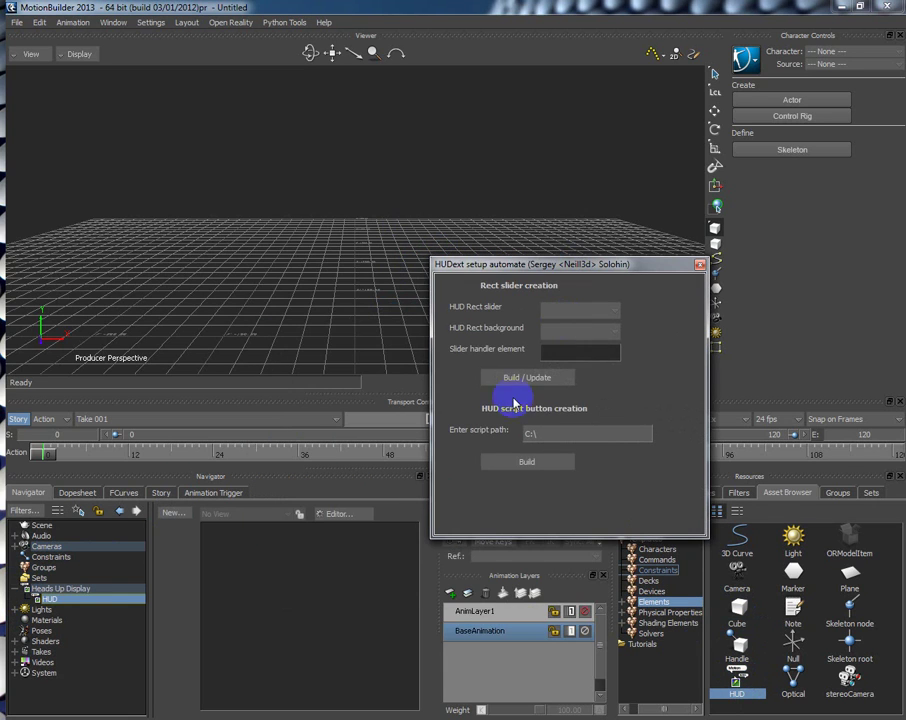
Step: Try creating a Rectangle HUD entry named HUD_Slider, dismissing the resulting naming error
{"action": "left_click", "coordinate": [196, 517]}
{"action": "left_click_drag", "start_coordinate": [437, 380], "coordinate": [393, 381]}
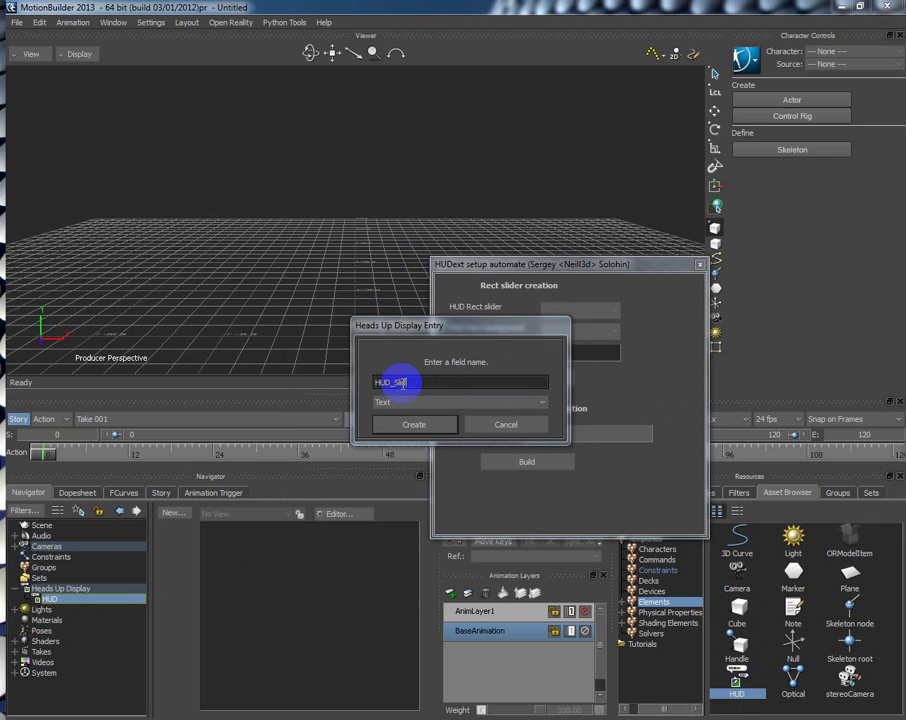
{"action": "type", "text": "_Slider"}
{"action": "left_click", "coordinate": [487, 402]}
{"action": "left_click", "coordinate": [418, 437]}
{"action": "left_click", "coordinate": [416, 426]}
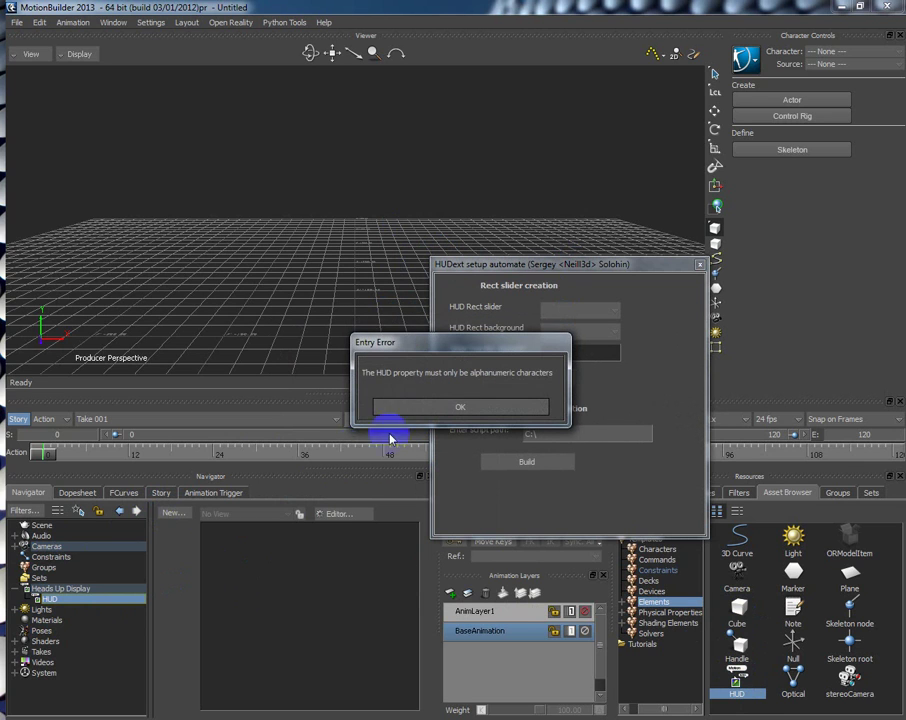
{"action": "left_click", "coordinate": [416, 407]}
Step: Create a green Rectangle HUD Element and shift it right to X 43, Y 57
{"action": "left_click", "coordinate": [174, 513]}
{"action": "left_click", "coordinate": [400, 403]}
{"action": "left_click", "coordinate": [404, 437]}
{"action": "left_click", "coordinate": [418, 424]}
{"action": "left_click", "coordinate": [30, 599]}
{"action": "left_click_drag", "start_coordinate": [378, 612], "coordinate": [416, 628]}
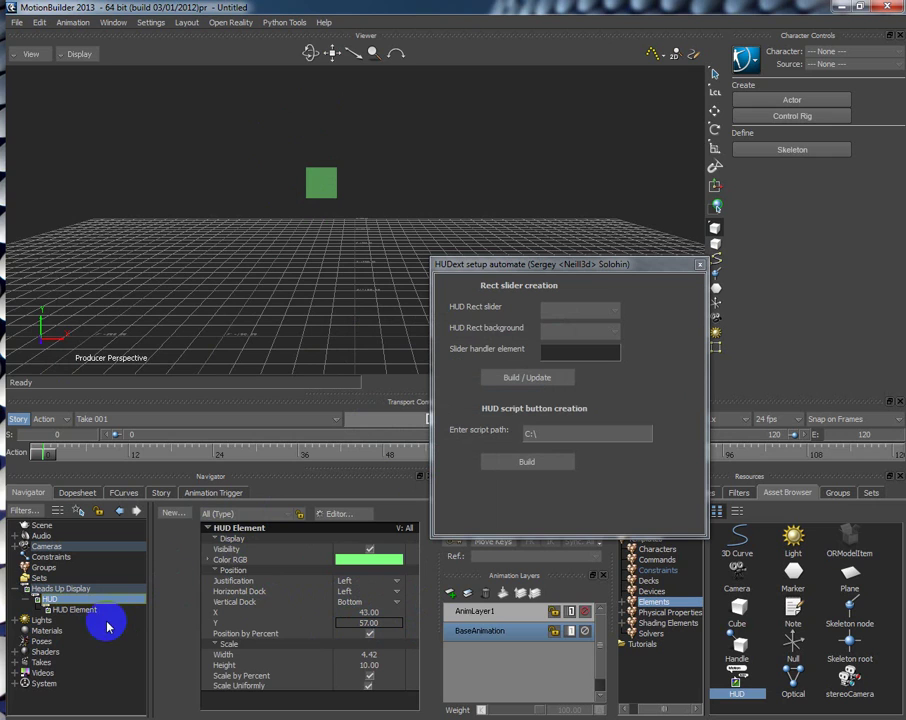
Step: Rename the first HUD Element to HUD_Slider
{"action": "right_click", "coordinate": [62, 611]}
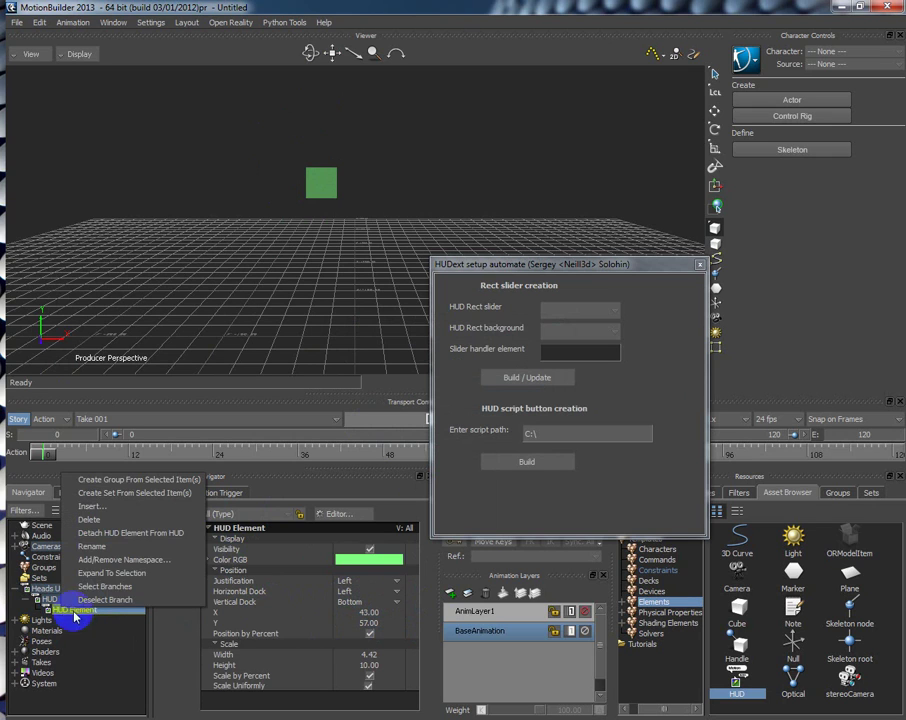
{"action": "left_click", "coordinate": [100, 530]}
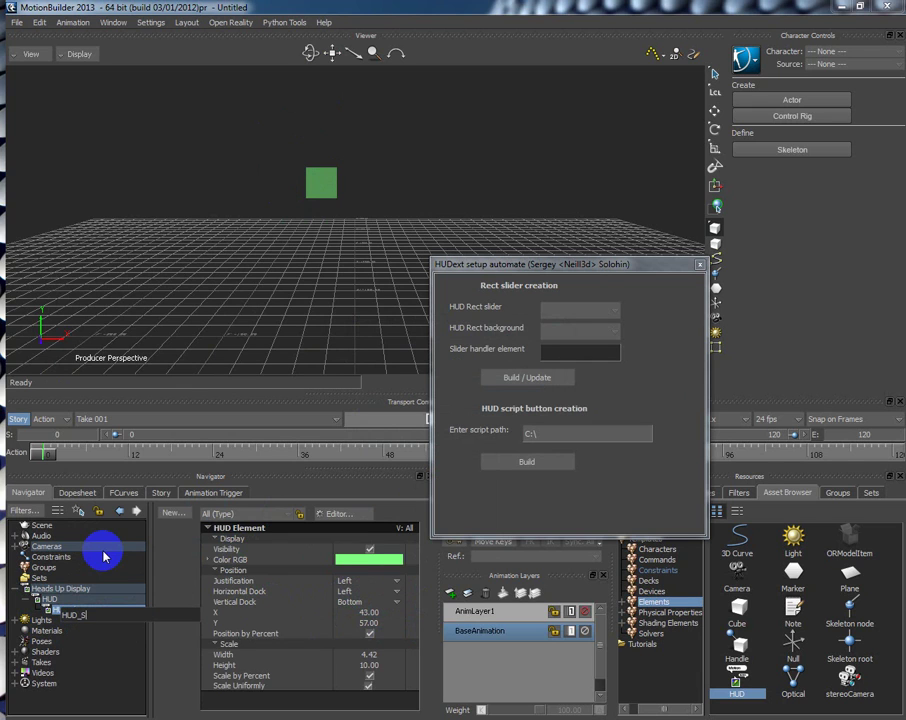
{"action": "type", "text": "HUD_Slider"}
{"action": "key", "text": "Return"}
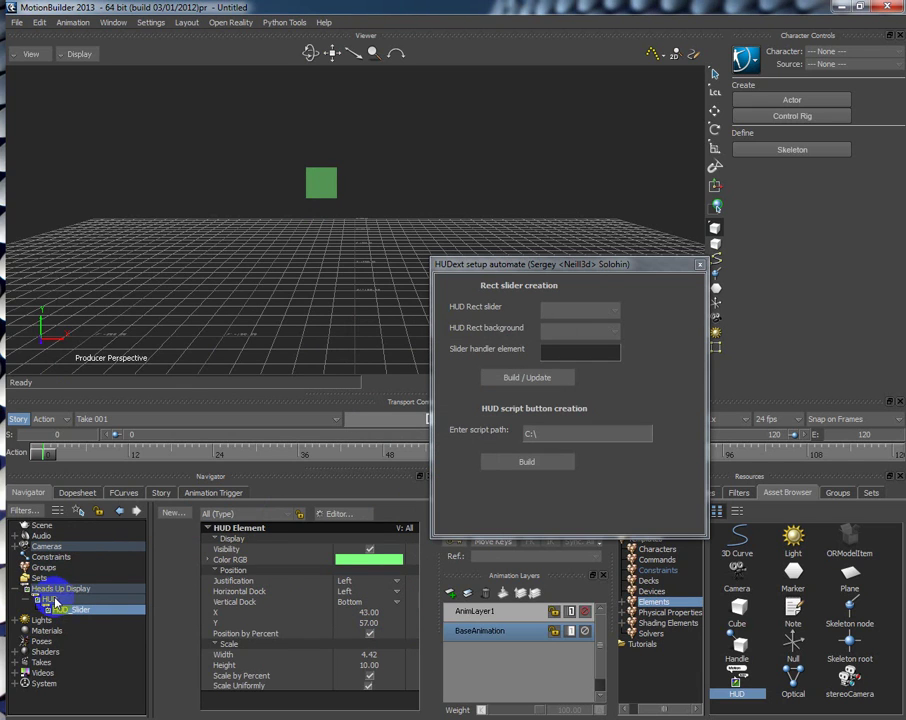
Step: Add a second Rectangle element to the HUD and rename it HUD_Slider_Back
{"action": "left_click_drag", "start_coordinate": [57, 600], "coordinate": [374, 370]}
{"action": "left_click", "coordinate": [404, 402]}
{"action": "left_click", "coordinate": [401, 437]}
{"action": "left_click", "coordinate": [414, 428]}
{"action": "right_click", "coordinate": [78, 624]}
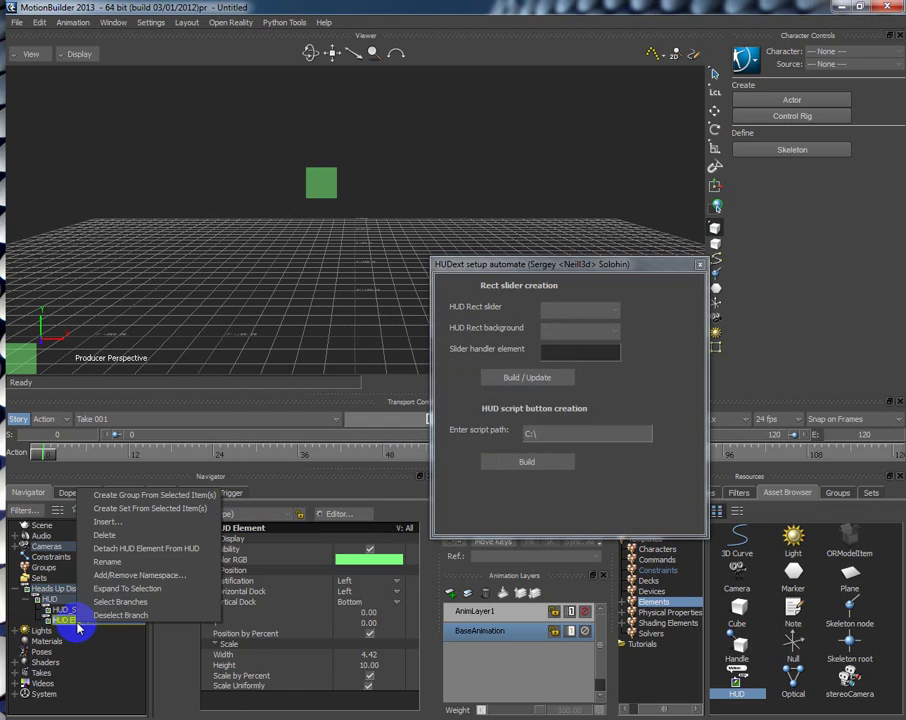
{"action": "left_click", "coordinate": [94, 563]}
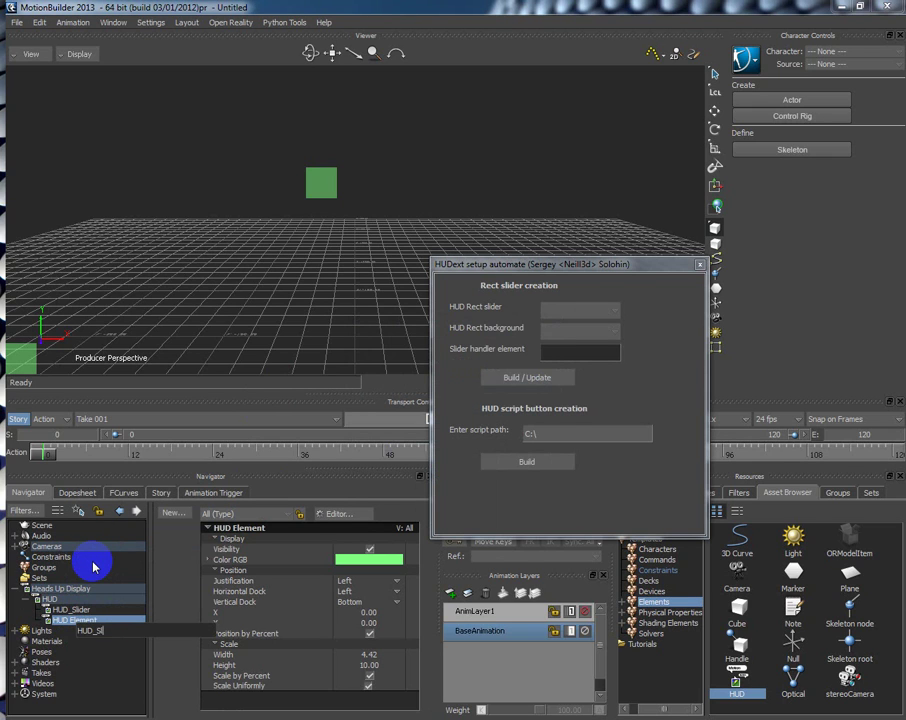
{"action": "key", "text": "Return"}
Step: Make HUD_Slider_Back black at X 39, Y 46, with width 13.42
{"action": "left_click", "coordinate": [369, 559]}
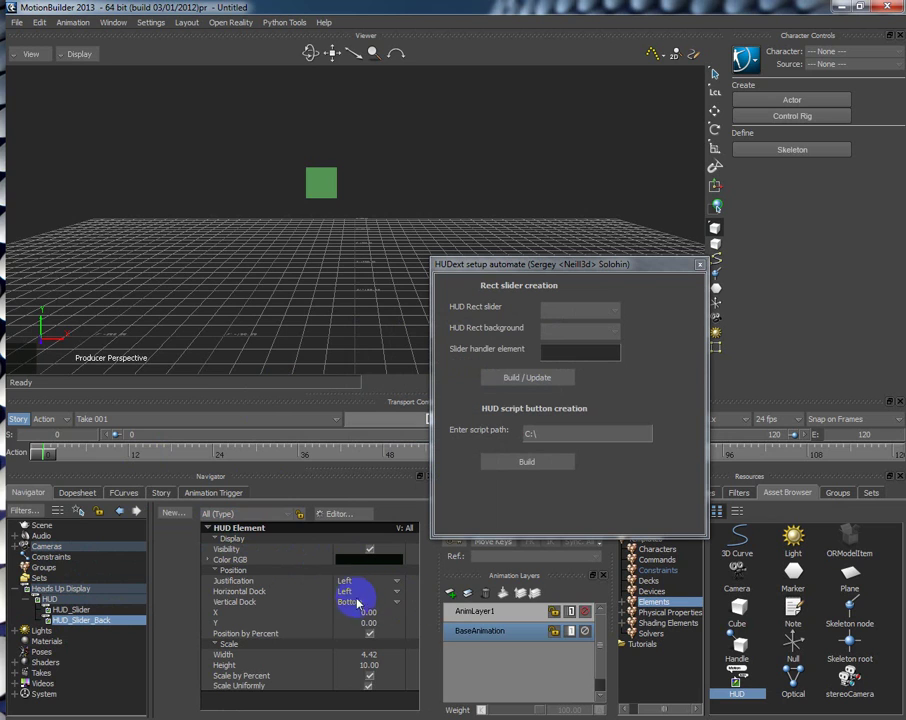
{"action": "left_click_drag", "start_coordinate": [364, 613], "coordinate": [406, 624]}
{"action": "left_click", "coordinate": [364, 663]}
{"action": "mouse_move", "coordinate": [362, 663]}
{"action": "left_mouse_down"}
{"action": "mouse_move", "coordinate": [369, 618]}
{"action": "mouse_move", "coordinate": [350, 680]}
{"action": "left_mouse_up"}
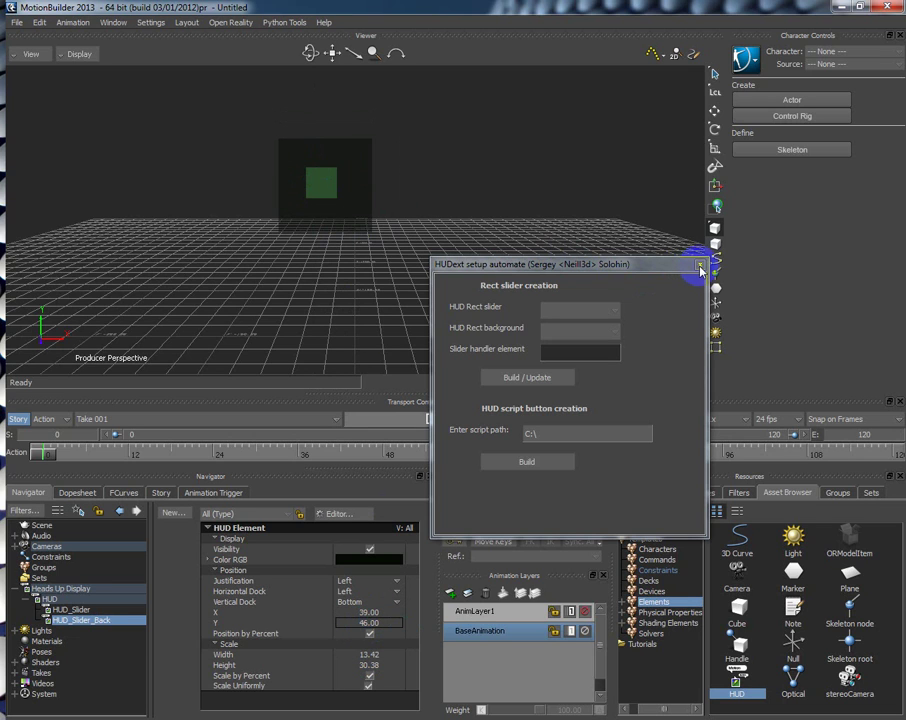
Step: Close the HUDext setup and execute the HUDext script again in the viewer
{"action": "left_click_drag", "start_coordinate": [676, 264], "coordinate": [632, 264]}
{"action": "left_click", "coordinate": [653, 265]}
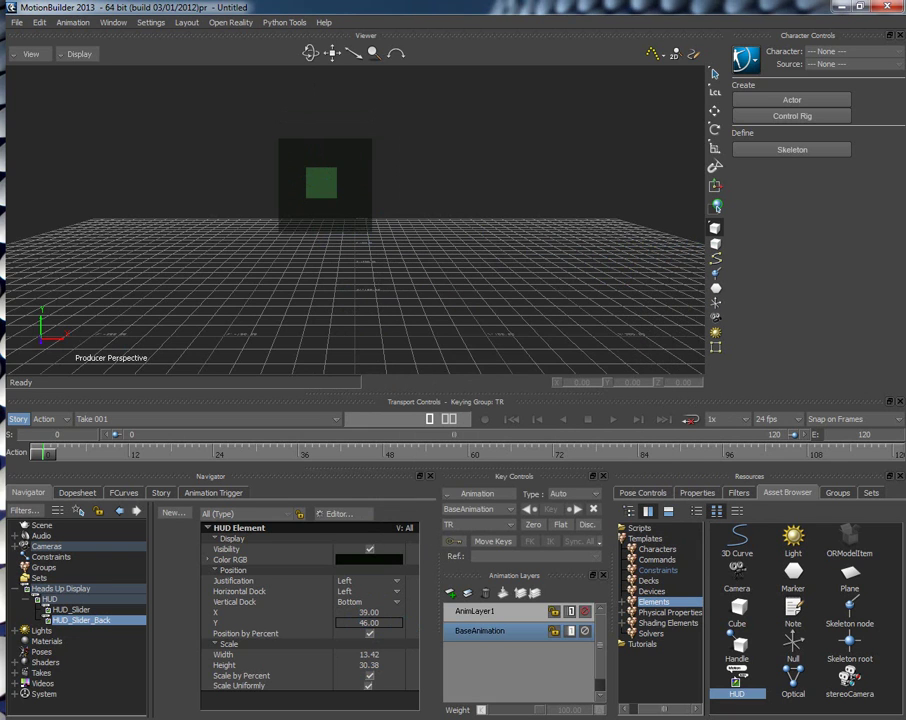
{"action": "left_click_drag", "start_coordinate": [52, 220], "coordinate": [420, 190]}
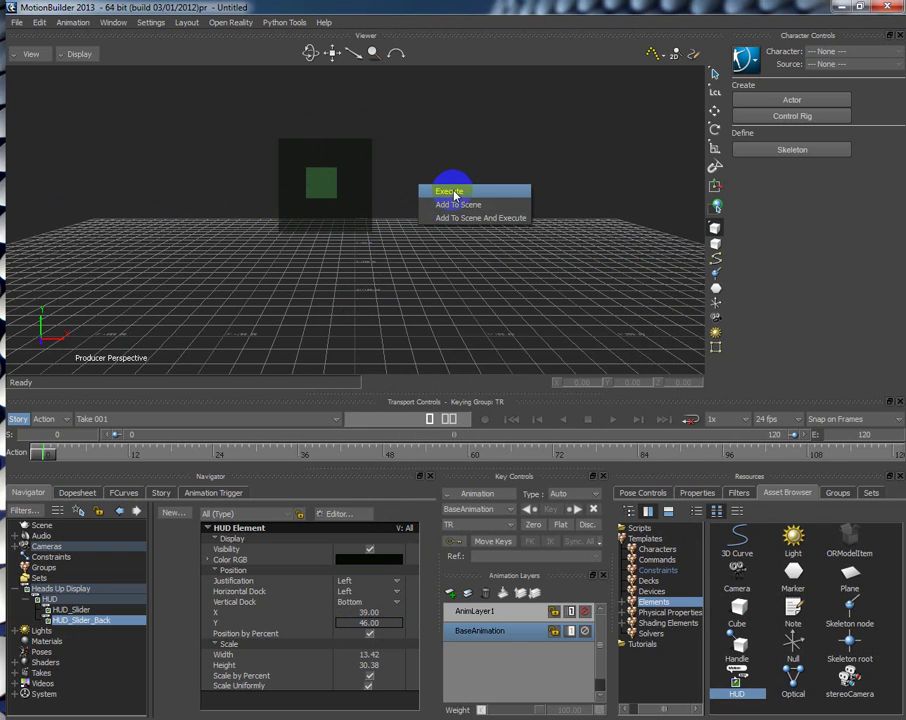
{"action": "left_click", "coordinate": [445, 187]}
{"action": "left_click_drag", "start_coordinate": [576, 236], "coordinate": [712, 227]}
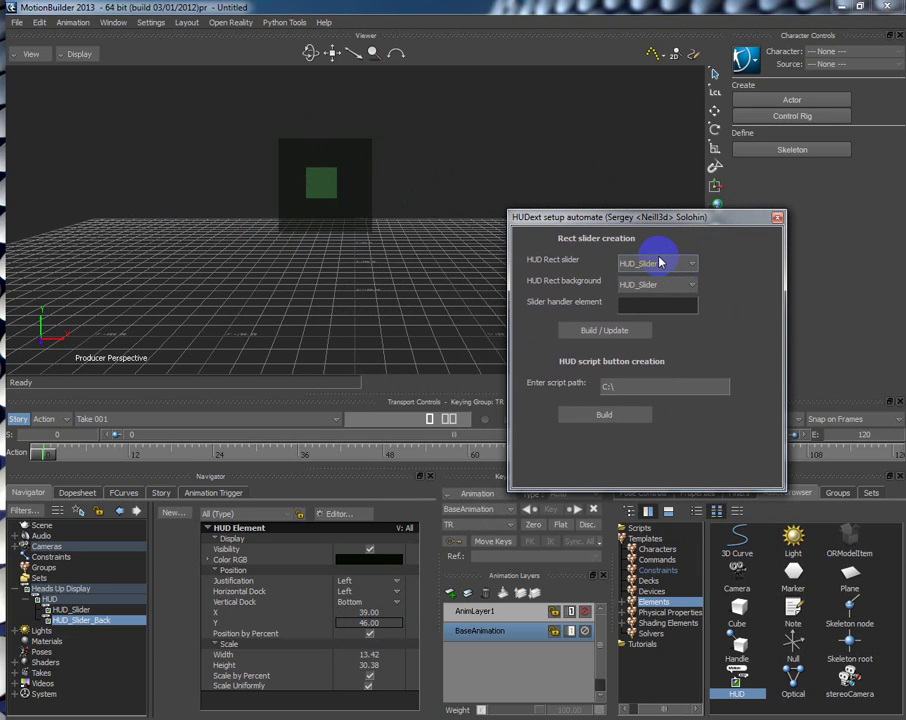
Step: Pick HUD_Slider as the rect slider and HUD_Slider_Back as background, then Build / Update
{"action": "left_click", "coordinate": [660, 262]}
{"action": "left_click", "coordinate": [664, 277]}
{"action": "left_click", "coordinate": [658, 286]}
{"action": "left_click", "coordinate": [668, 311]}
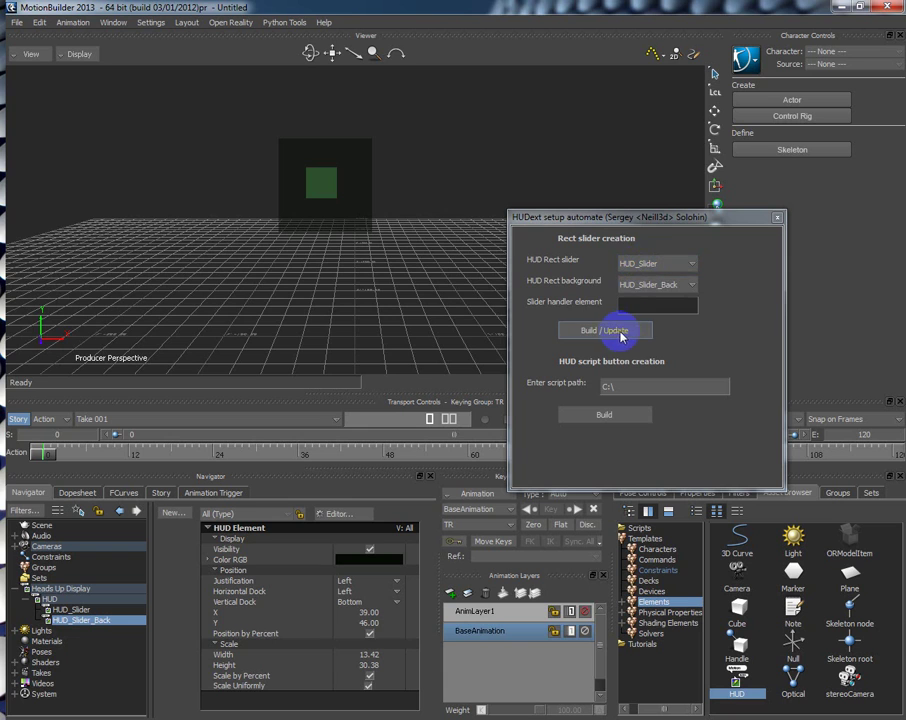
{"action": "left_click_drag", "start_coordinate": [669, 218], "coordinate": [730, 186]}
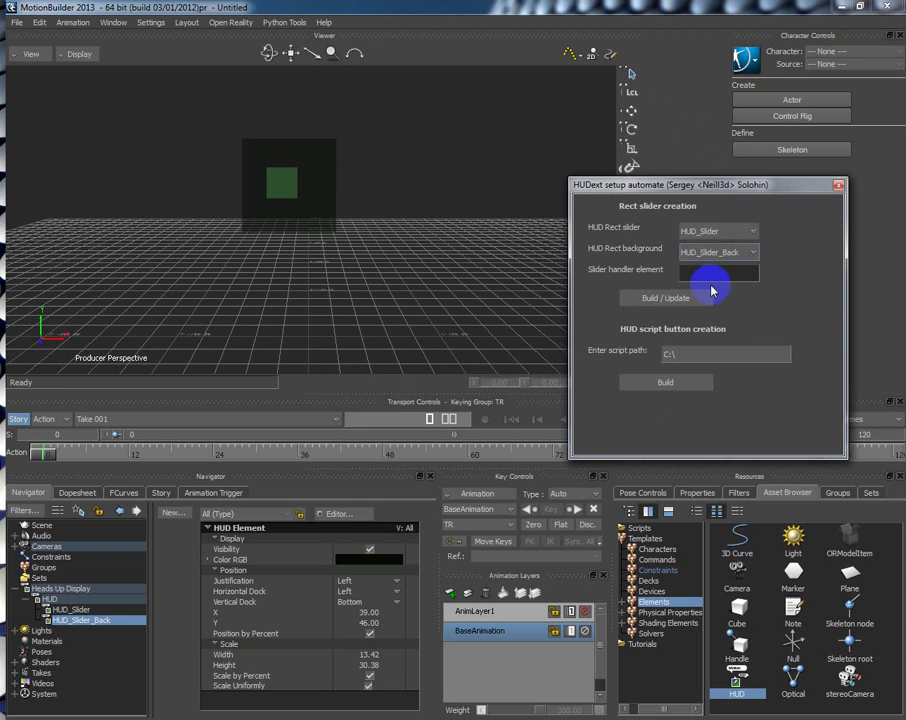
{"action": "left_click", "coordinate": [657, 300]}
Step: Test the new slider, then drop a Null from the Asset Browser into the scene
{"action": "left_click_drag", "start_coordinate": [687, 184], "coordinate": [713, 109]}
{"action": "mouse_move", "coordinate": [318, 187]}
{"action": "left_mouse_down"}
{"action": "mouse_move", "coordinate": [342, 194]}
{"action": "mouse_move", "coordinate": [324, 176]}
{"action": "mouse_move", "coordinate": [340, 194]}
{"action": "mouse_move", "coordinate": [320, 188]}
{"action": "mouse_move", "coordinate": [284, 201]}
{"action": "mouse_move", "coordinate": [320, 188]}
{"action": "left_mouse_up"}
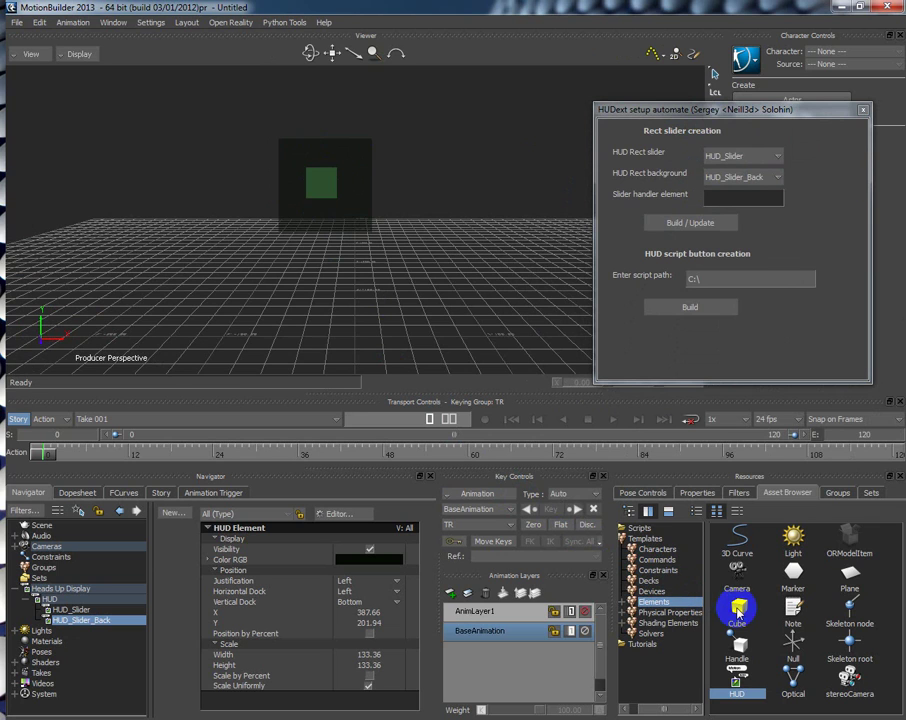
{"action": "left_click_drag", "start_coordinate": [785, 630], "coordinate": [469, 279]}
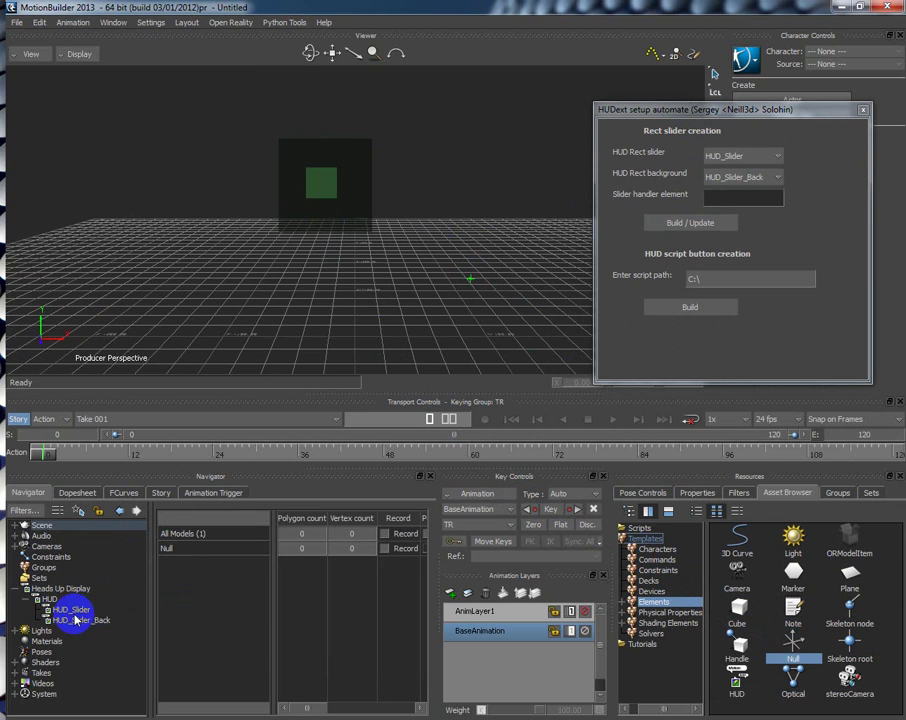
Step: Link the Null's Translation (Lcl) to HUD_Slider and slide it, moving the Null to 51.59, 43.33
{"action": "left_click", "coordinate": [697, 492]}
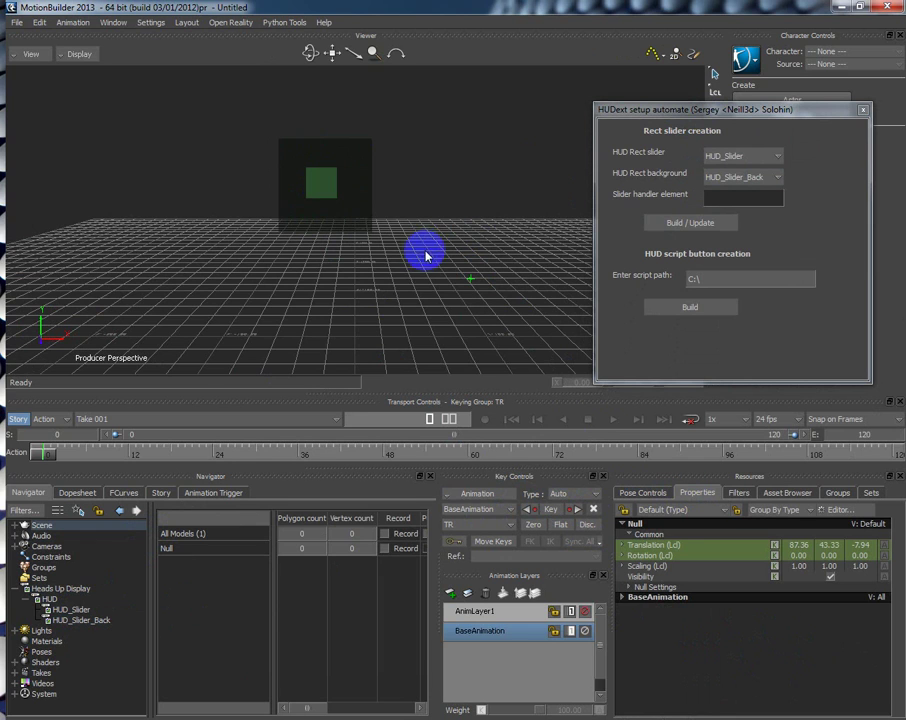
{"action": "left_click", "coordinate": [677, 547]}
{"action": "left_click_drag", "start_coordinate": [677, 547], "coordinate": [121, 603]}
{"action": "left_click", "coordinate": [125, 608]}
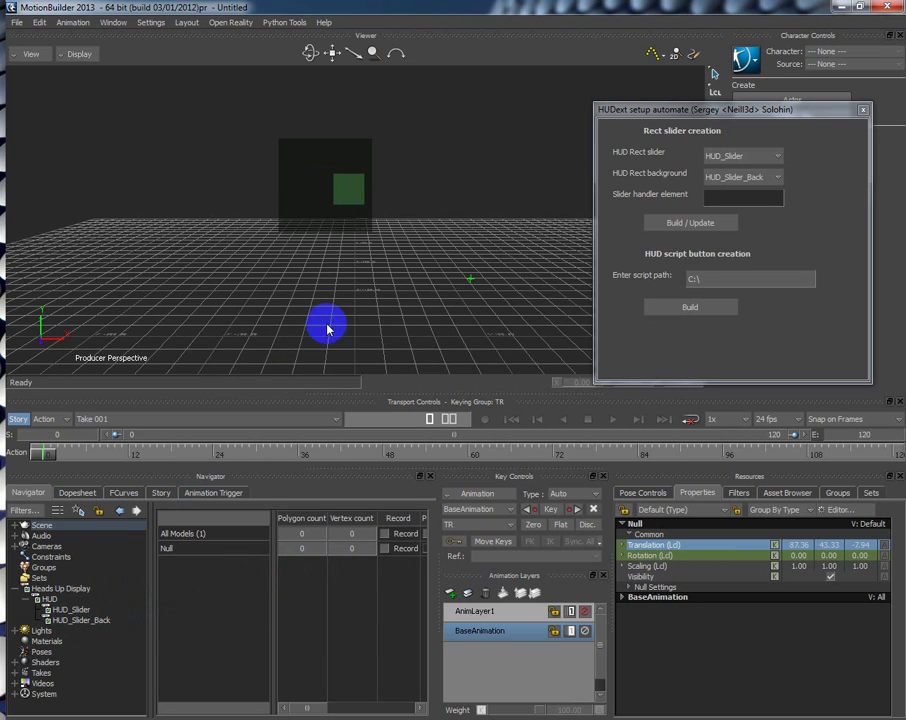
{"action": "mouse_move", "coordinate": [364, 182]}
{"action": "left_mouse_down"}
{"action": "mouse_move", "coordinate": [356, 192]}
{"action": "mouse_move", "coordinate": [251, 209]}
{"action": "mouse_move", "coordinate": [346, 153]}
{"action": "mouse_move", "coordinate": [398, 234]}
{"action": "mouse_move", "coordinate": [297, 213]}
{"action": "mouse_move", "coordinate": [348, 206]}
{"action": "mouse_move", "coordinate": [318, 178]}
{"action": "mouse_move", "coordinate": [356, 226]}
{"action": "mouse_move", "coordinate": [299, 237]}
{"action": "mouse_move", "coordinate": [342, 179]}
{"action": "mouse_move", "coordinate": [325, 195]}
{"action": "mouse_move", "coordinate": [448, 307]}
{"action": "left_mouse_up"}
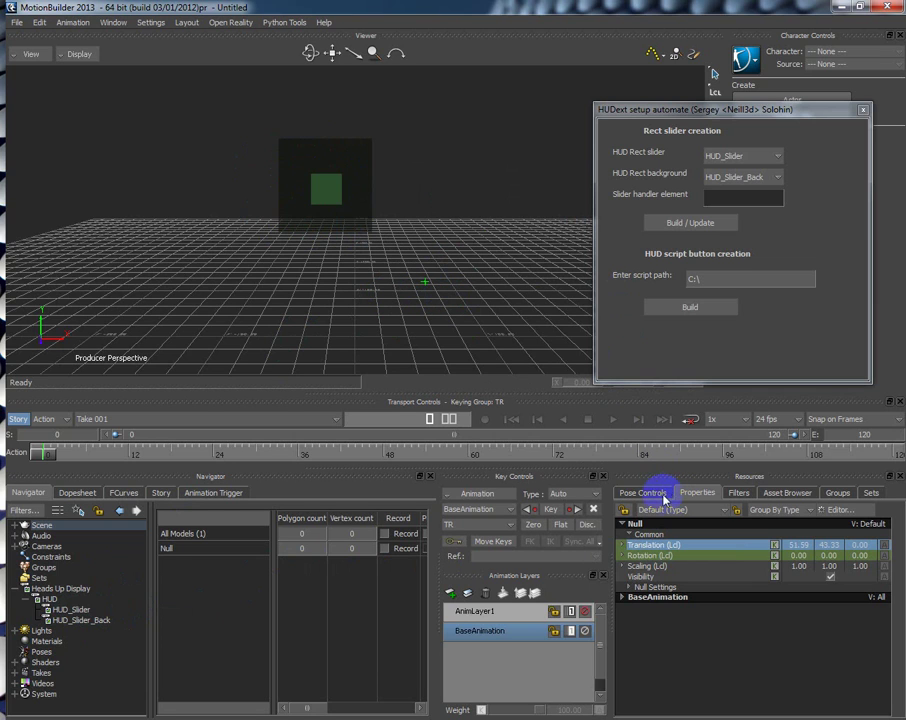
Step: Move HUD_Slider_Back to X 42.66 and Y 267.94, at the top-left of the view
{"action": "left_click", "coordinate": [107, 621]}
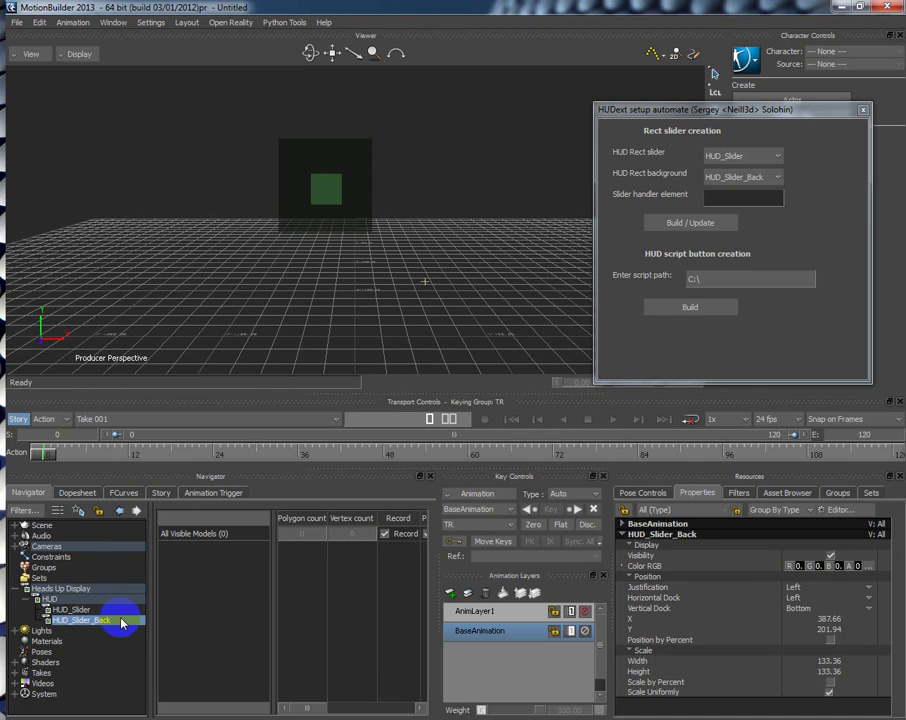
{"action": "left_click_drag", "start_coordinate": [834, 624], "coordinate": [575, 628]}
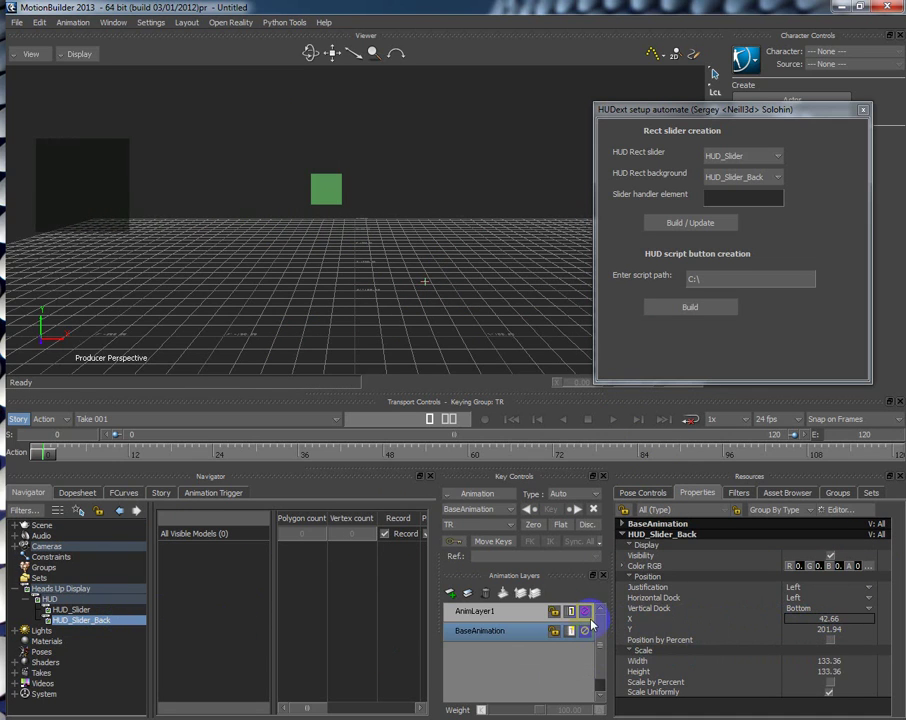
{"action": "left_click_drag", "start_coordinate": [70, 160], "coordinate": [71, 185]}
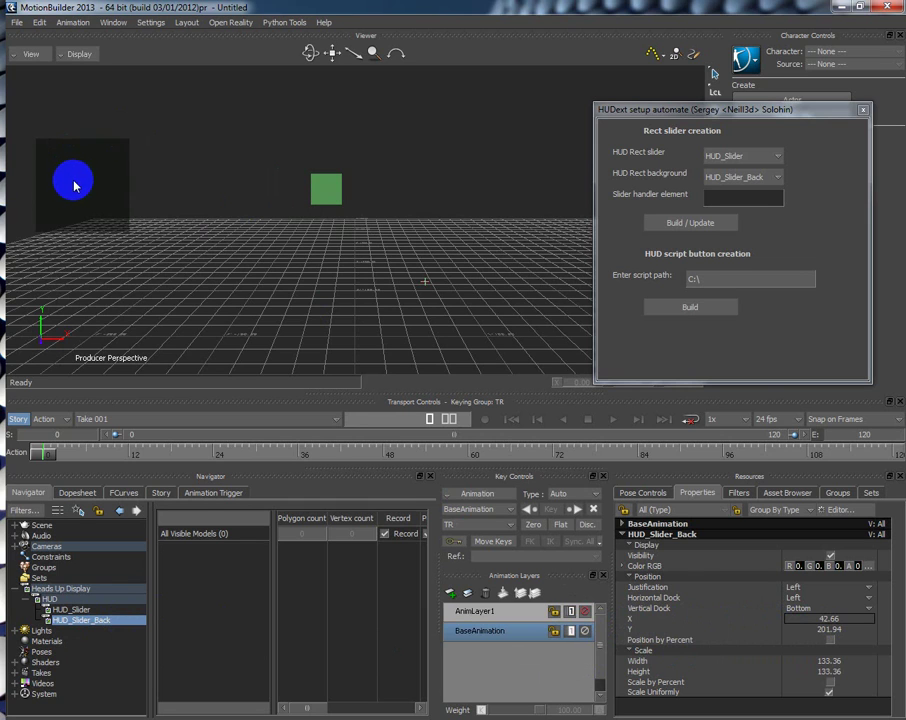
{"action": "left_click", "coordinate": [818, 652]}
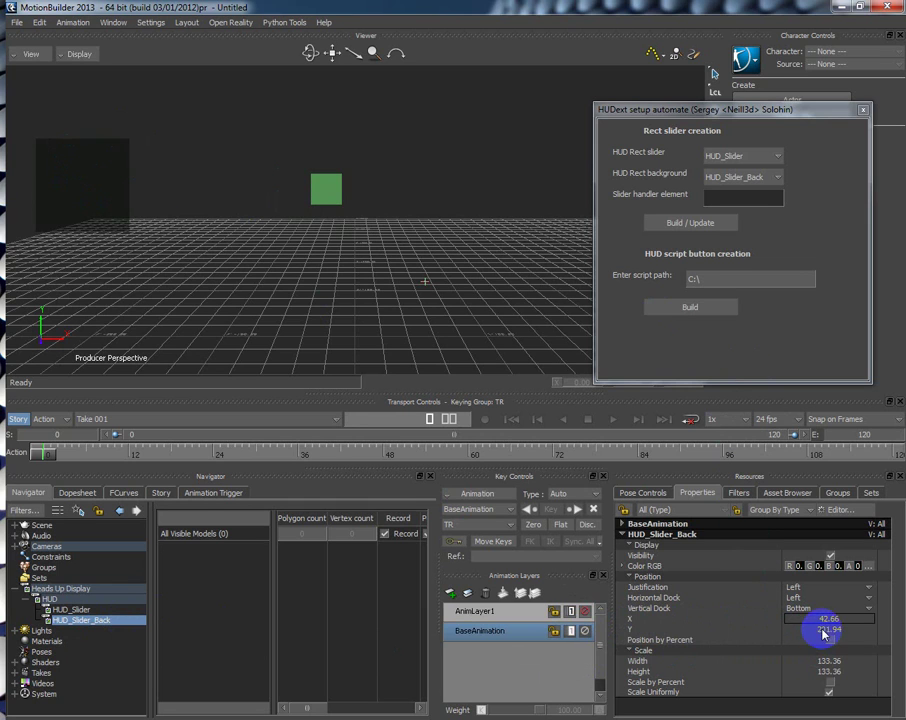
{"action": "left_click_drag", "start_coordinate": [824, 632], "coordinate": [64, 609]}
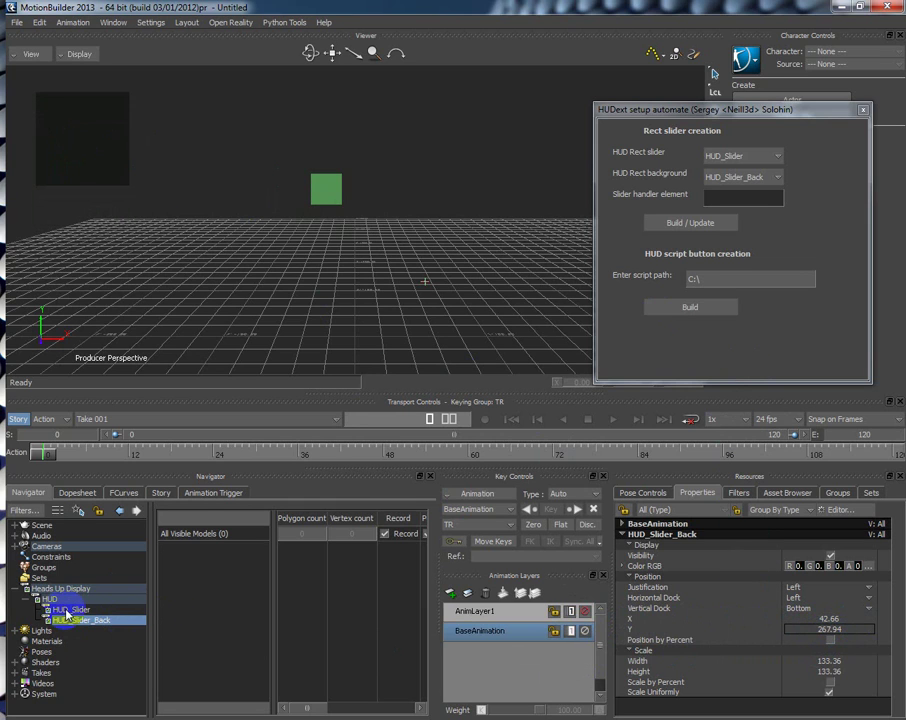
Step: Check HUD_Slider's limits, still MinX 387.66 and MaxX 521.02
{"action": "left_click", "coordinate": [66, 609]}
{"action": "scroll", "coordinate": [758, 663], "scroll_direction": "down", "scroll_amount": 3}
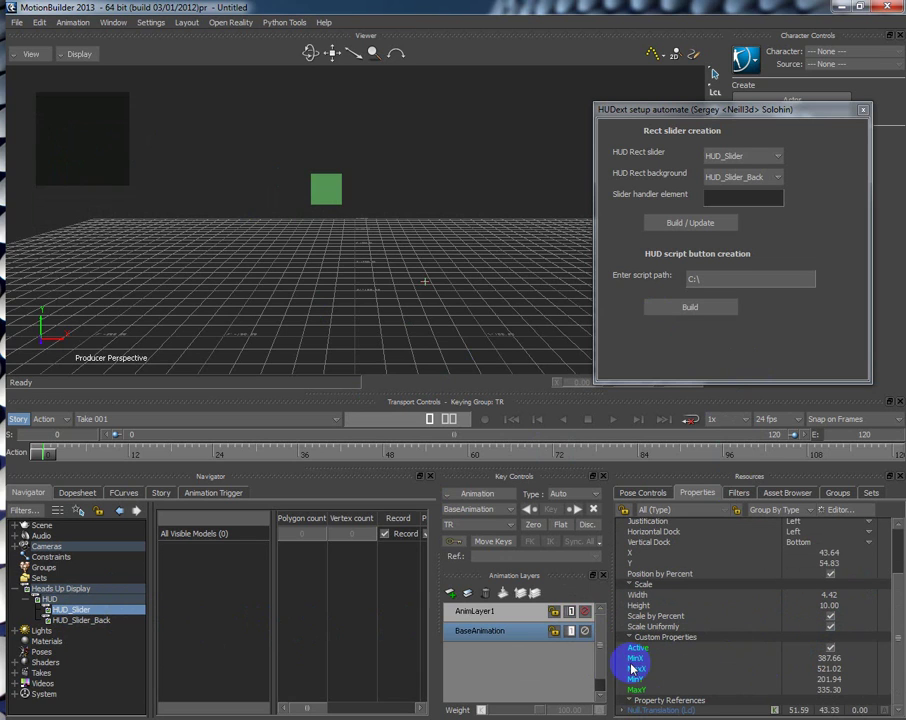
{"action": "left_click_drag", "start_coordinate": [645, 660], "coordinate": [654, 676]}
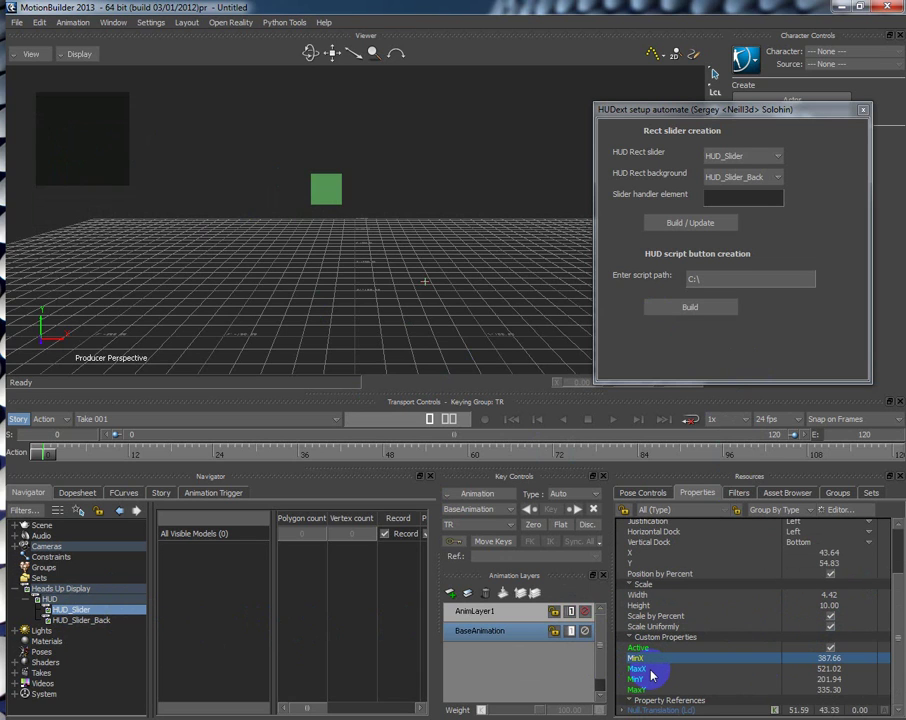
{"action": "left_click", "coordinate": [652, 670]}
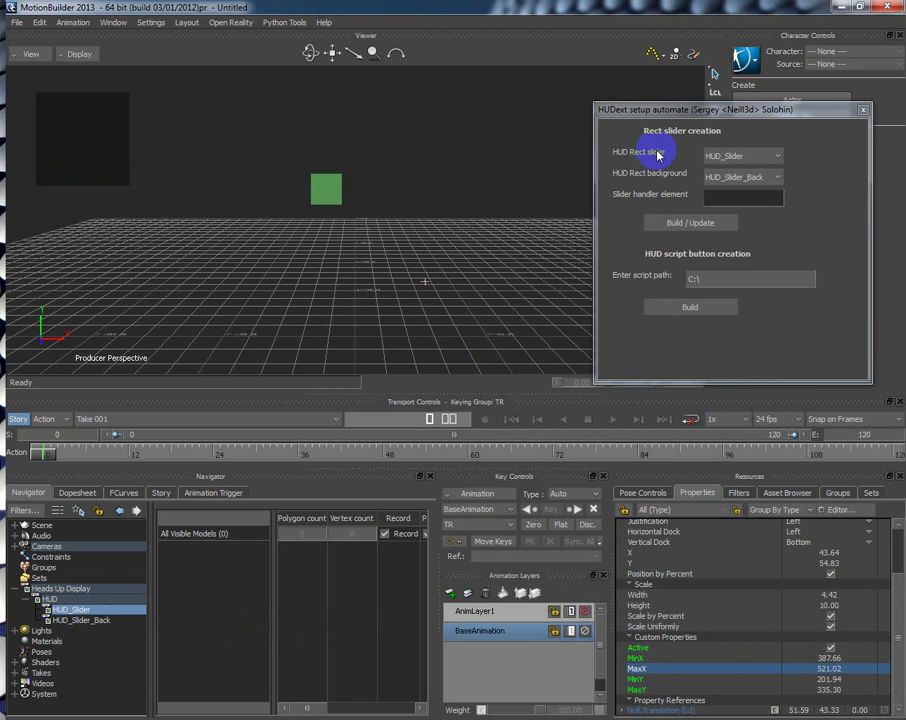
{"action": "left_click_drag", "start_coordinate": [717, 110], "coordinate": [632, 151]}
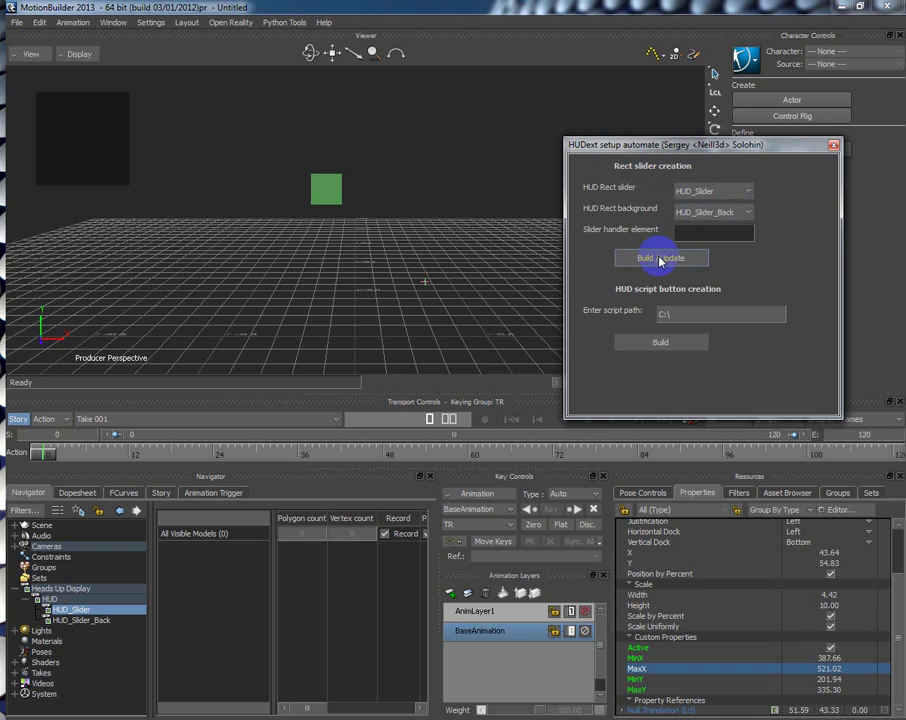
Step: Rebuild the slider to limits MinX 42.66–MaxX 176.02, test-drag it, then close HUDext
{"action": "left_click", "coordinate": [659, 258]}
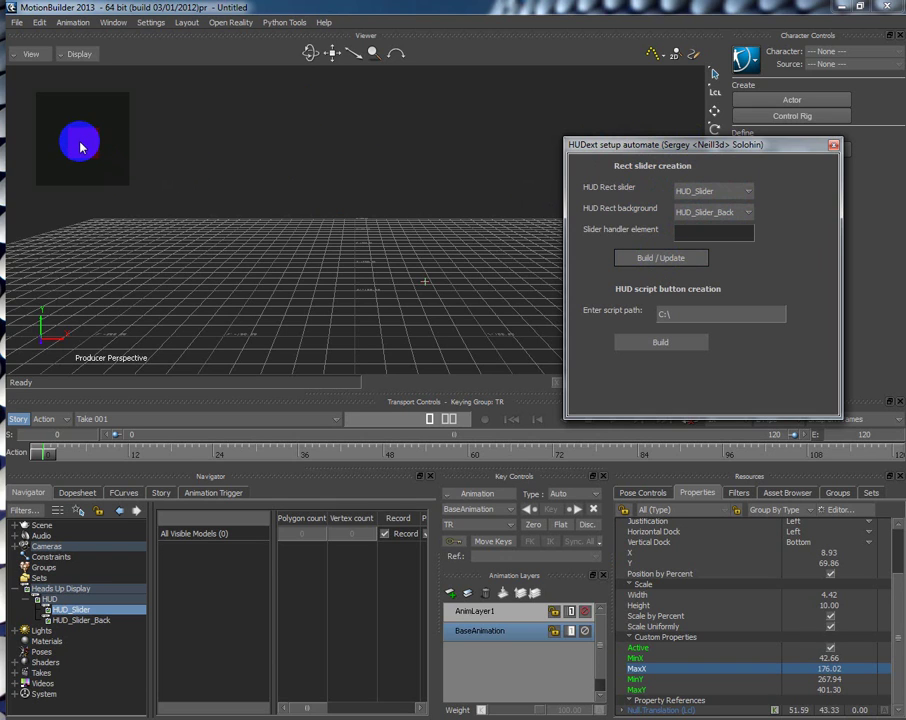
{"action": "left_click_drag", "start_coordinate": [80, 147], "coordinate": [177, 205]}
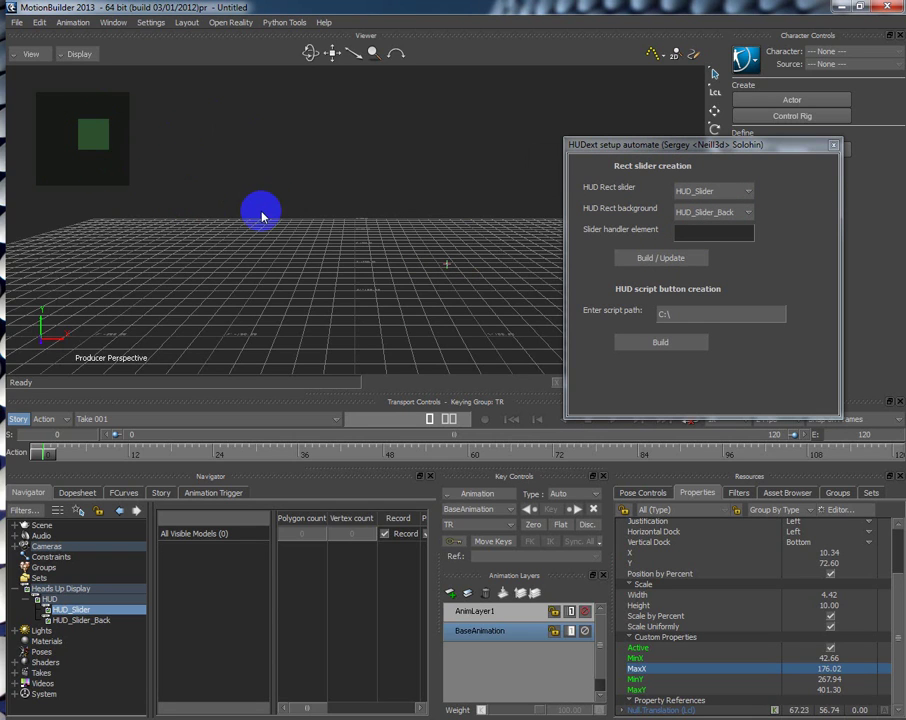
{"action": "left_click_drag", "start_coordinate": [700, 145], "coordinate": [636, 138]}
{"action": "left_click", "coordinate": [766, 139]}
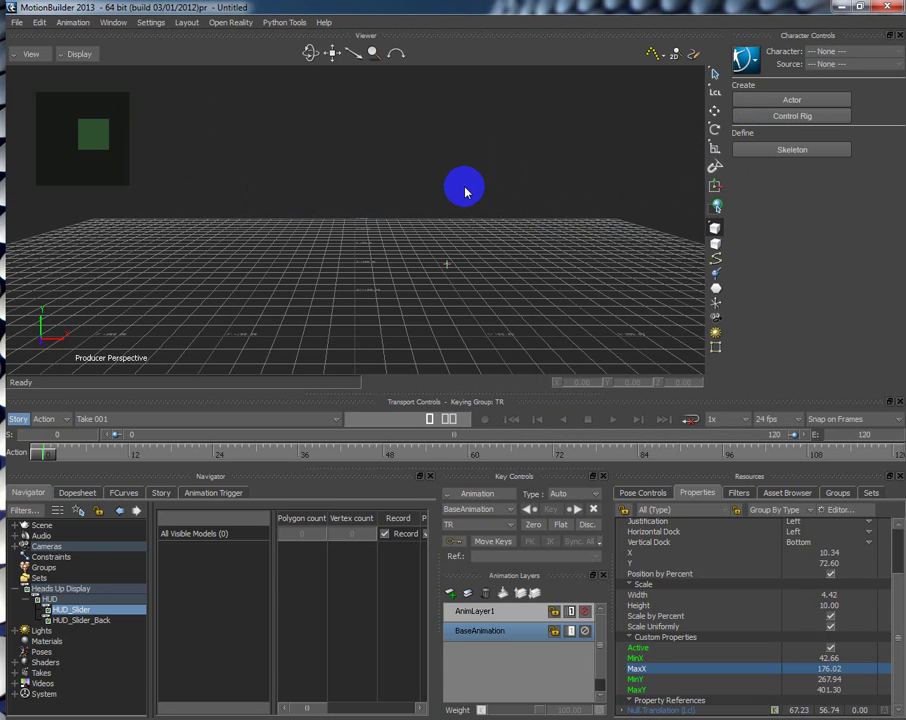